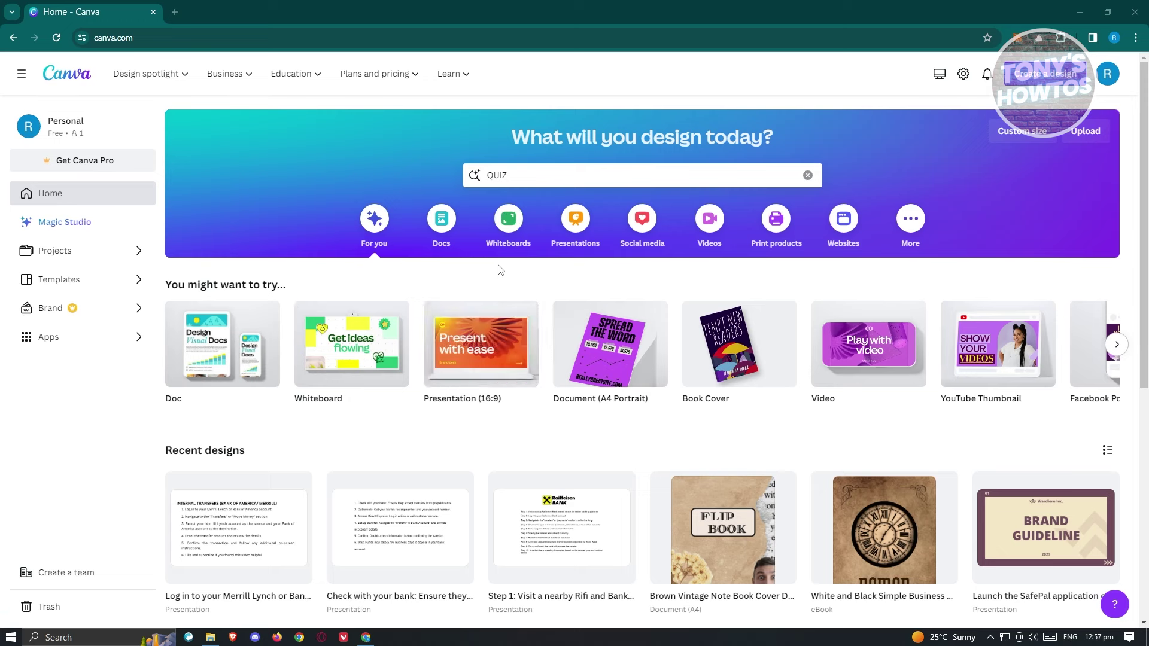
# Search templates for 'quiz' and preview the Blue and Yellow Fun Colorful Trivia Quiz template
pyautogui.click(547, 177)
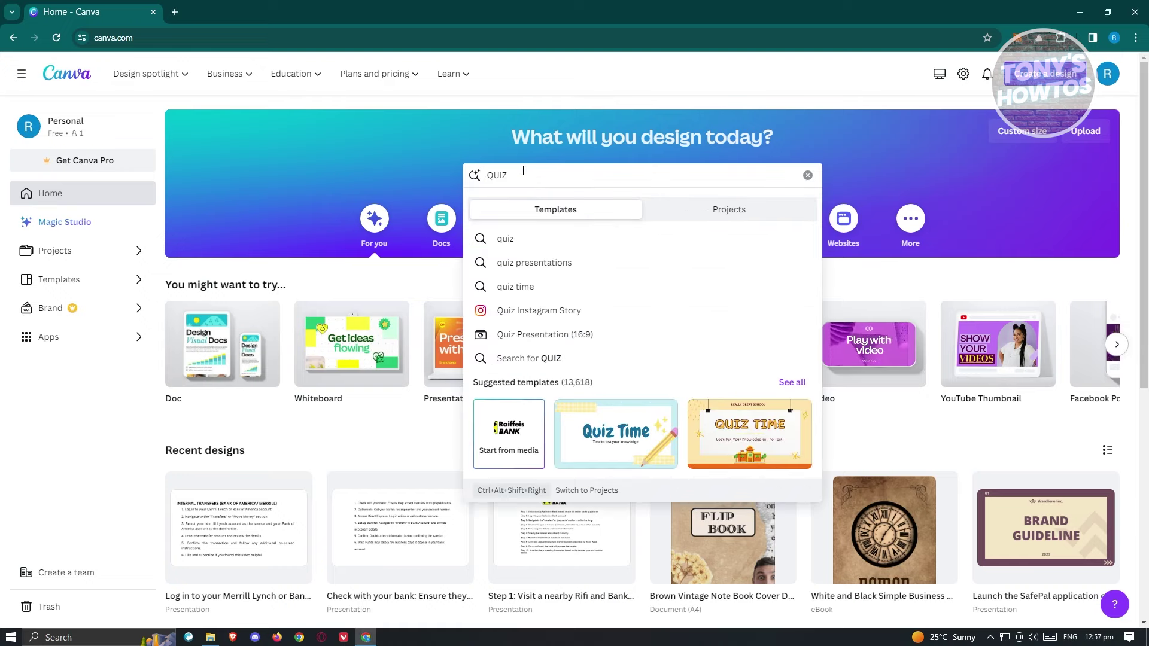
pyautogui.press('Return')
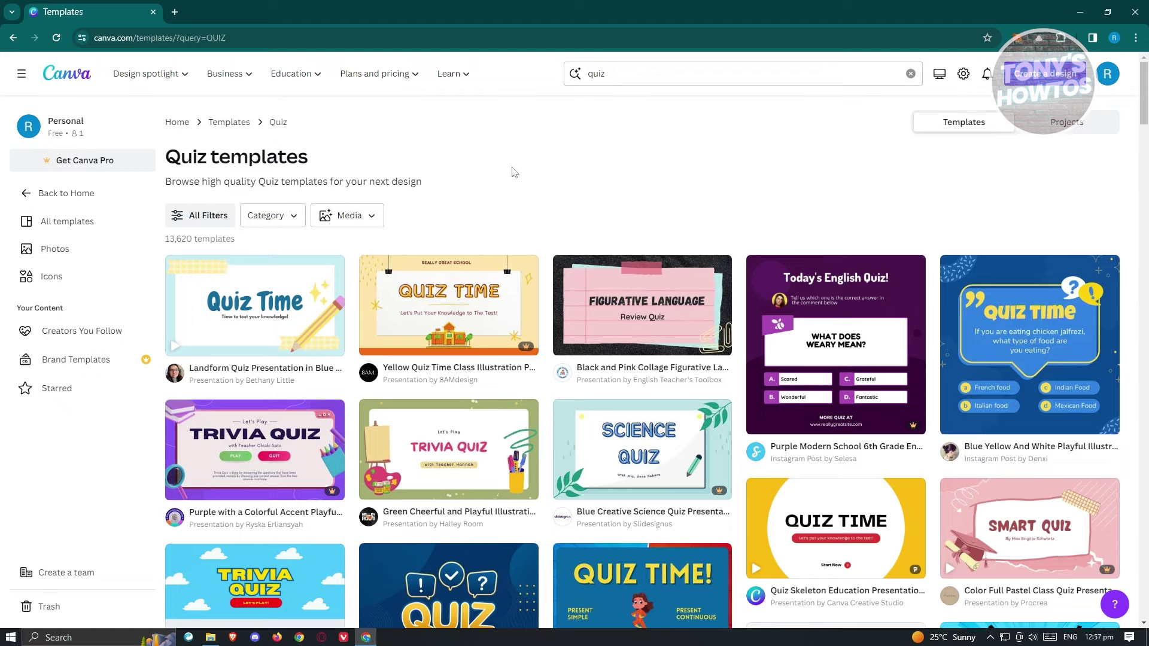
pyautogui.scroll(-3, 539, 186)
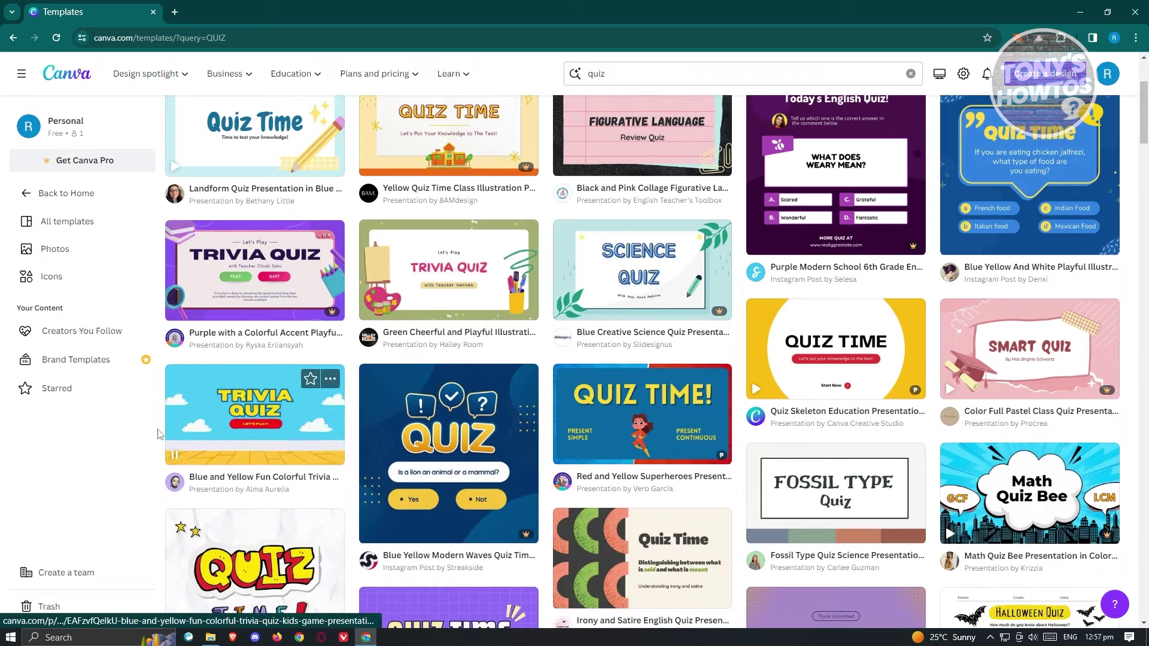
pyautogui.click(239, 420)
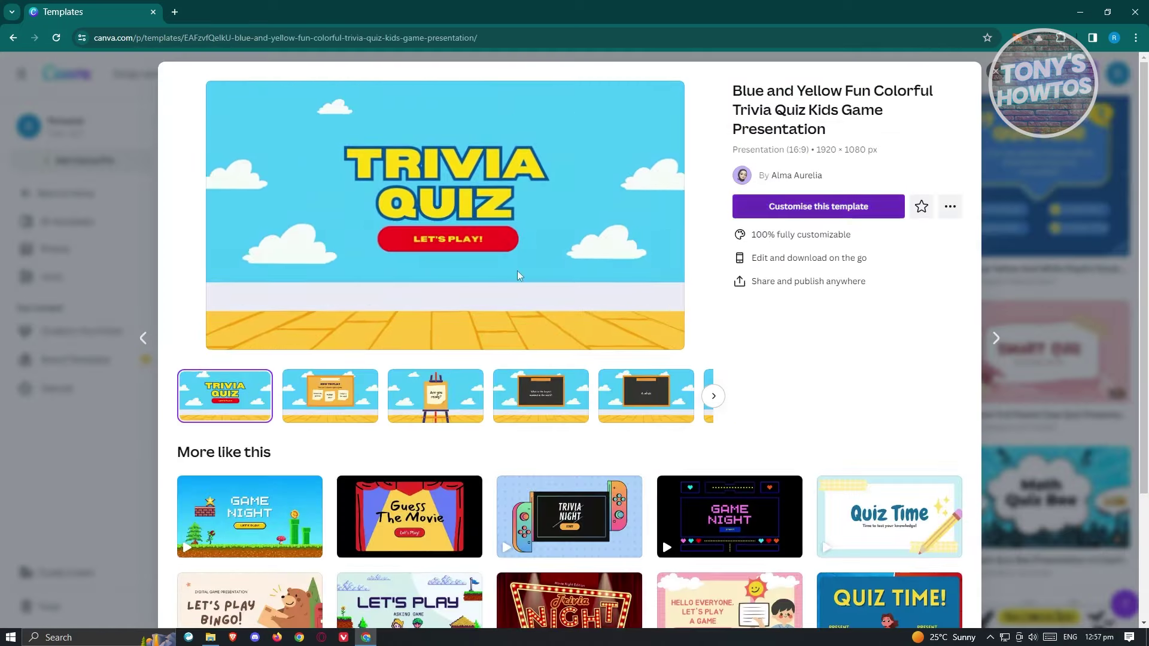
# Start a new design from the trivia quiz template with all 10 pages applied
pyautogui.click(814, 207)
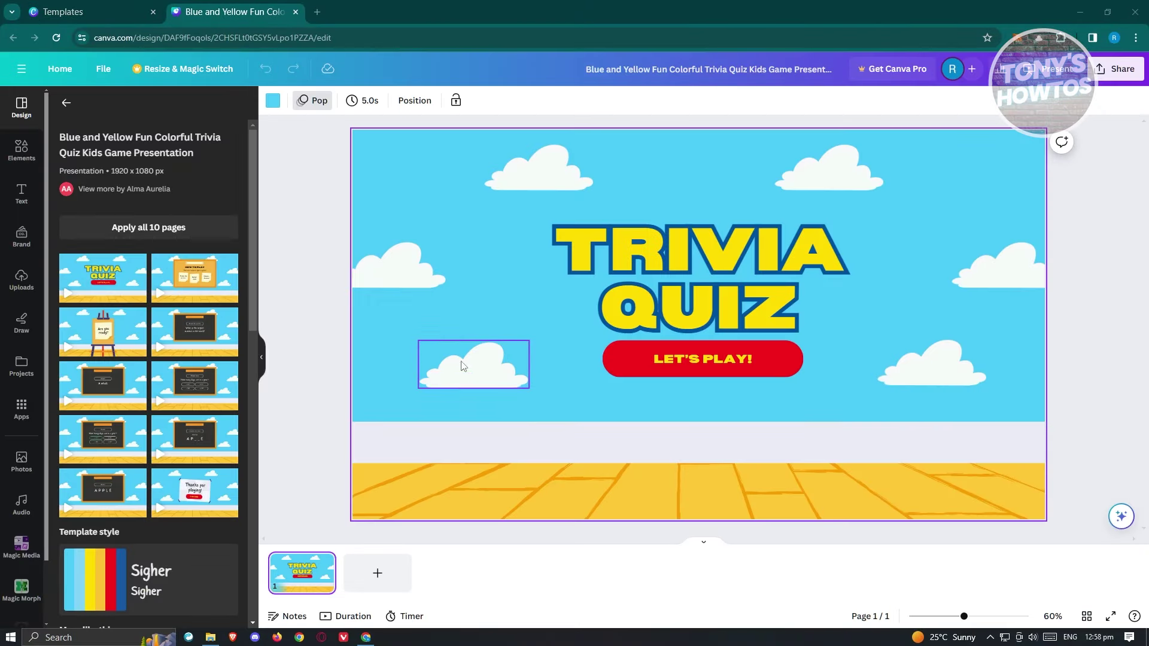
pyautogui.click(154, 234)
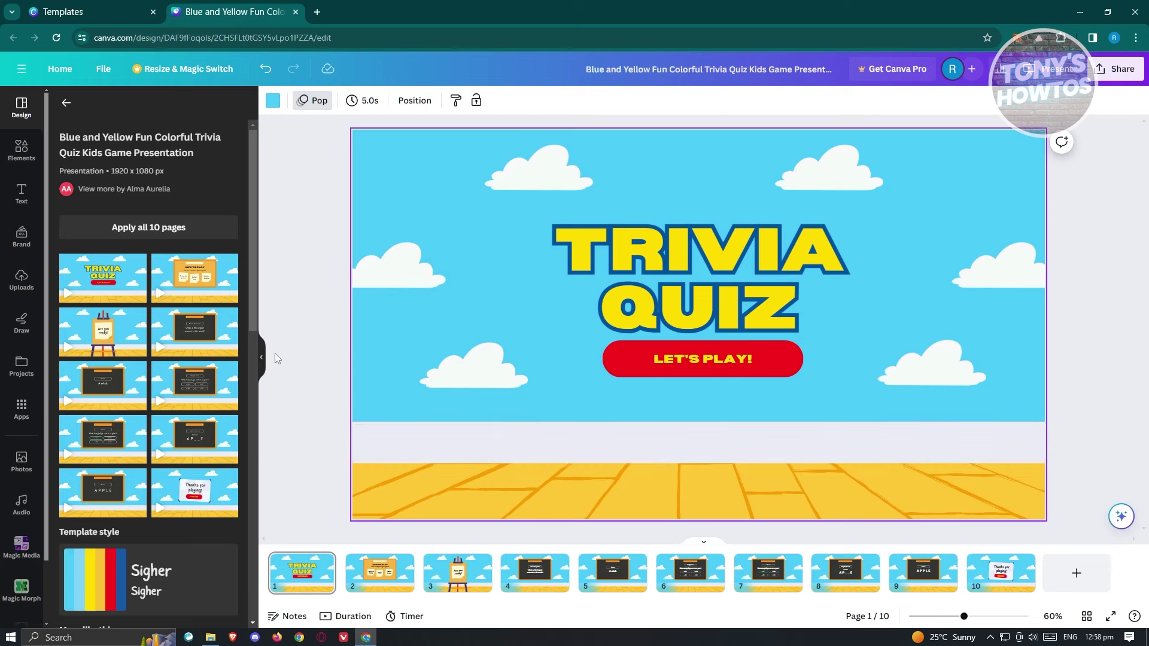
# Browse quiz pages 2 through 8 in the page strip
pyautogui.click(375, 581)
pyautogui.click(451, 586)
pyautogui.click(519, 586)
pyautogui.click(611, 585)
pyautogui.click(690, 582)
pyautogui.click(789, 584)
pyautogui.click(832, 578)
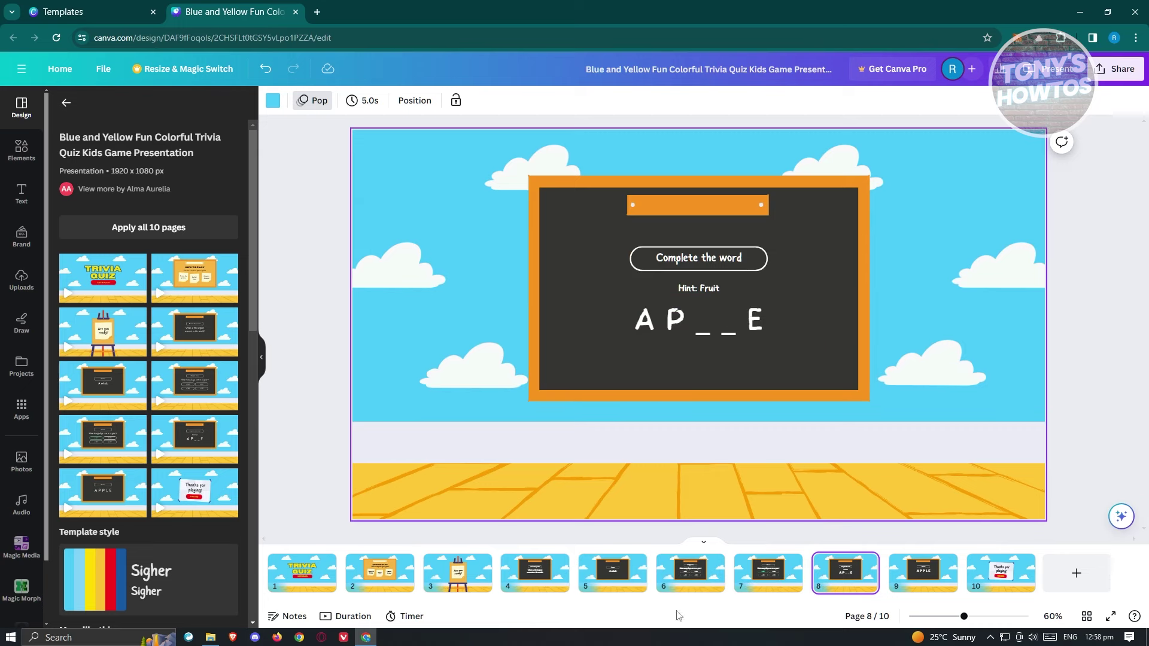
# Go back through the title, How to Play and Are you ready? pages, then select page 4's question text
pyautogui.click(301, 565)
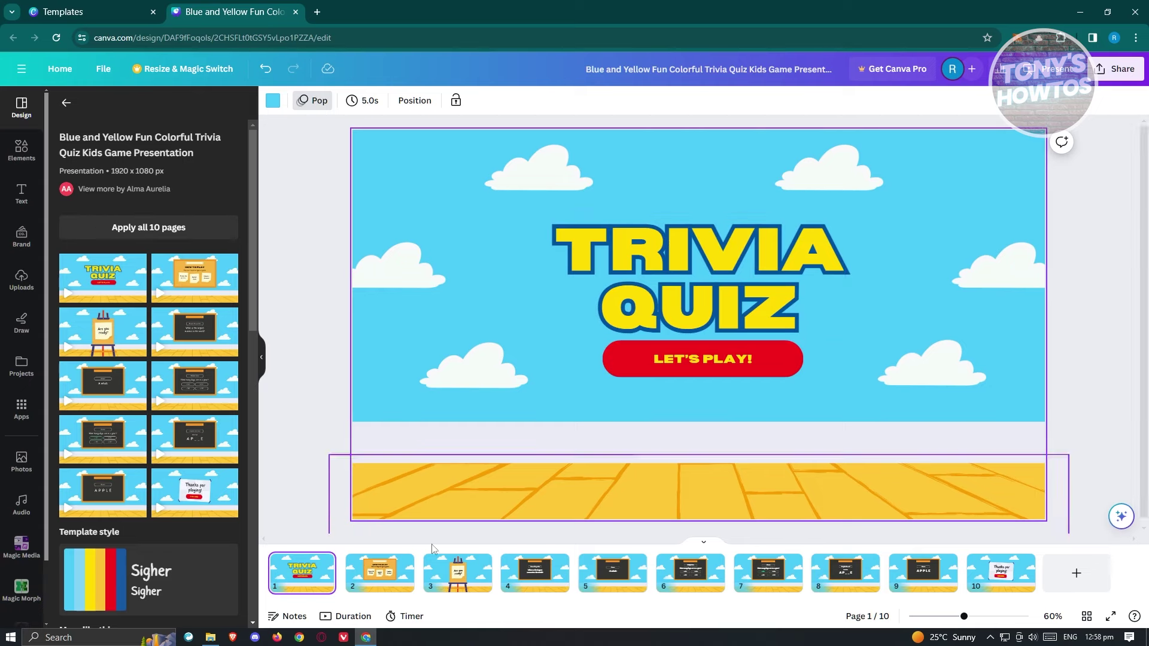
pyautogui.click(379, 576)
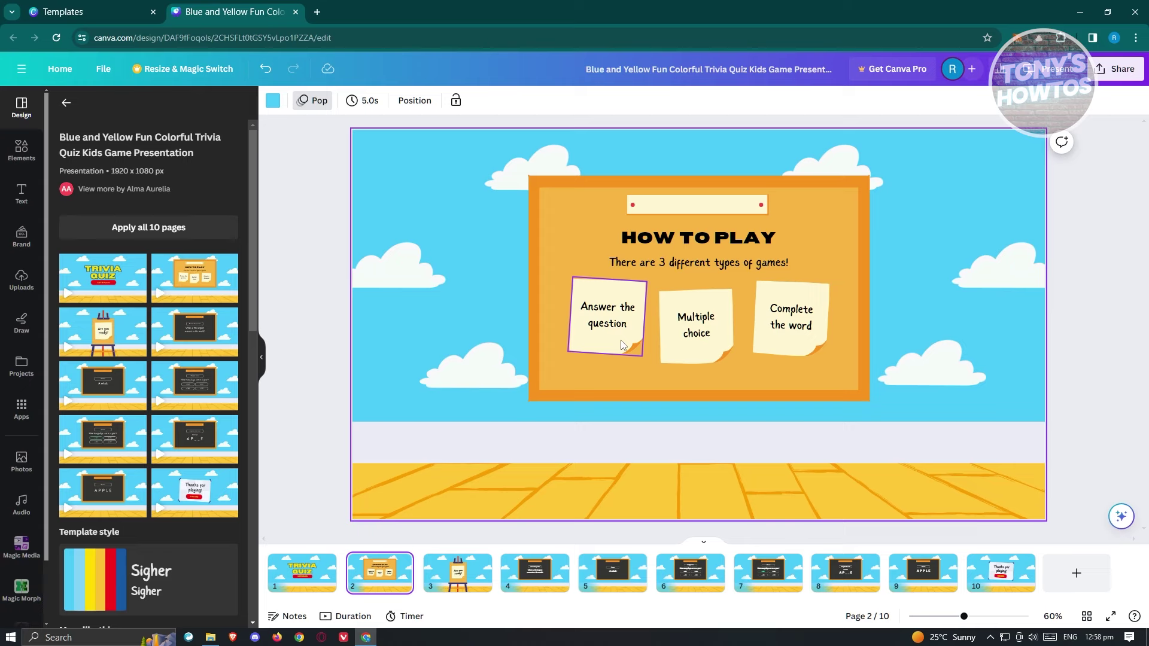
pyautogui.click(457, 572)
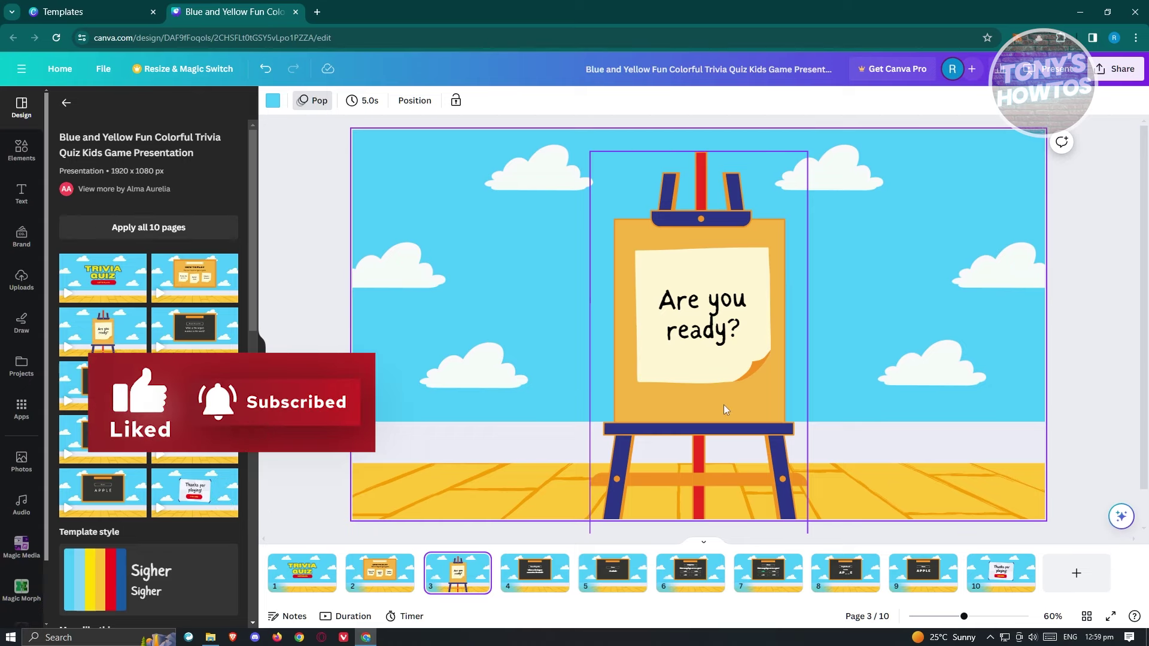
pyautogui.click(553, 569)
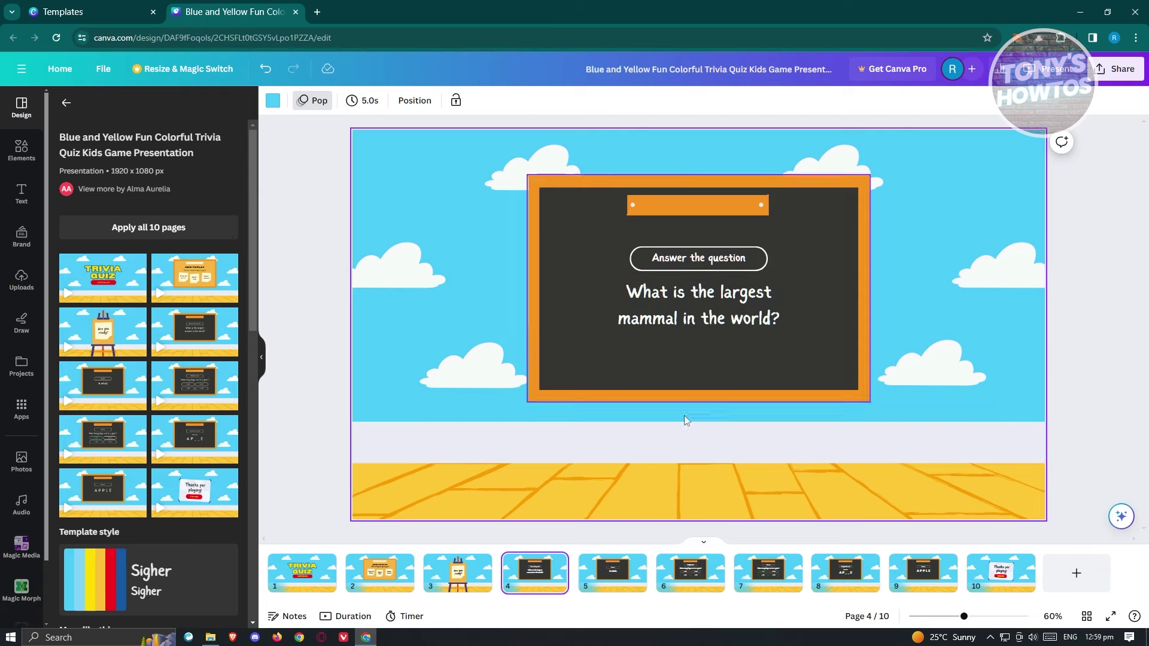
pyautogui.click(601, 584)
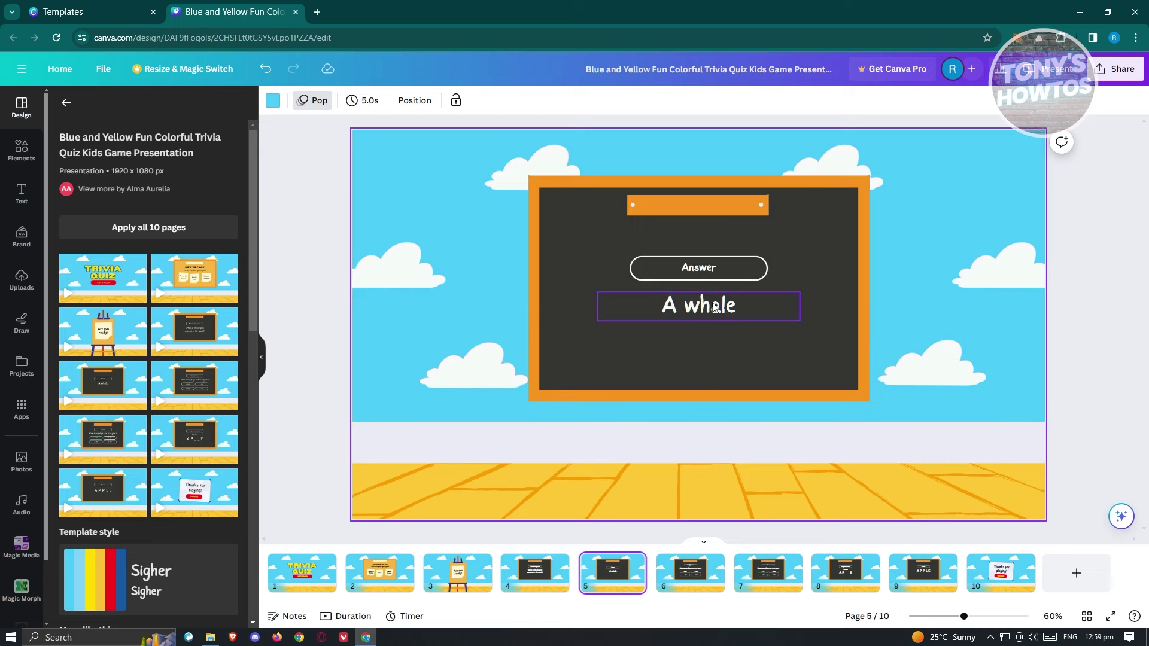
pyautogui.click(553, 565)
pyautogui.click(553, 565)
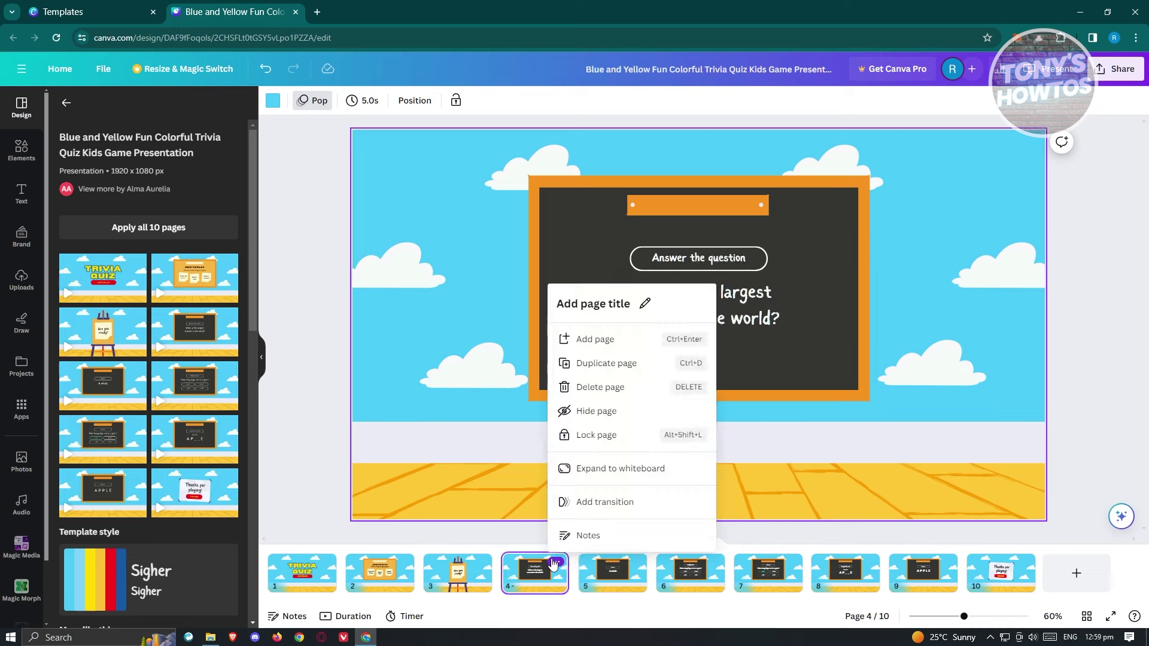
pyautogui.click(554, 565)
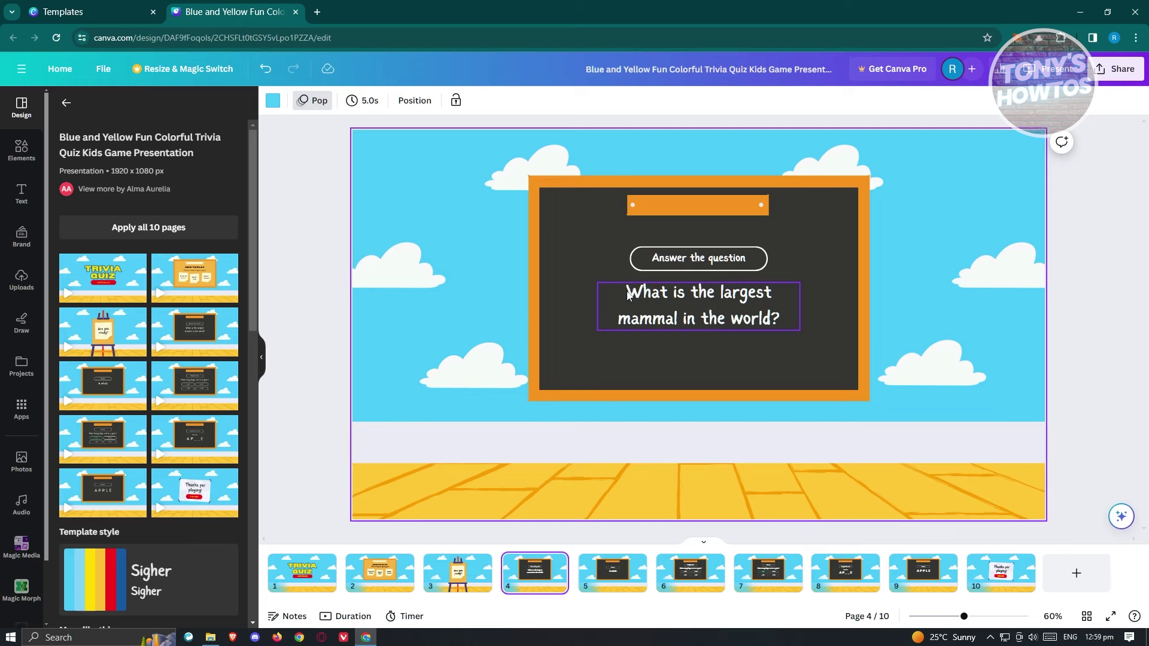
pyautogui.click(687, 308)
# Change page 4's question to 'What is the largest REPTILE in the world?'
pyautogui.click(699, 303)
pyautogui.click(648, 309)
pyautogui.moveTo(630, 296); pyautogui.dragTo(740, 306)
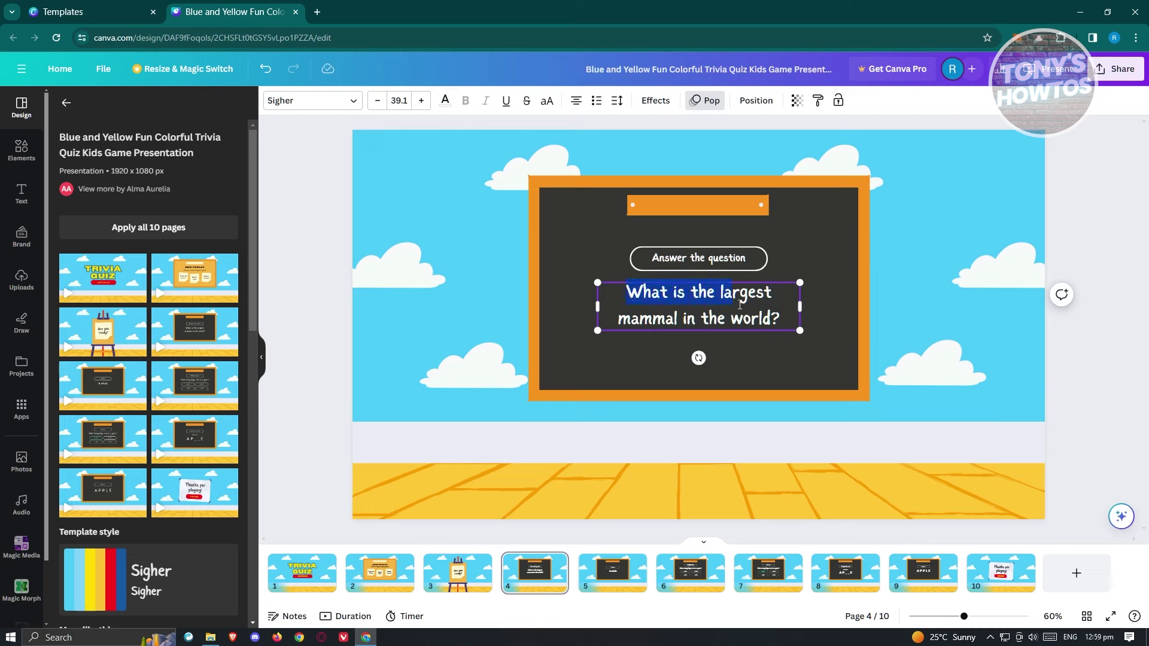
pyautogui.click(780, 310)
pyautogui.write('REPTILE')
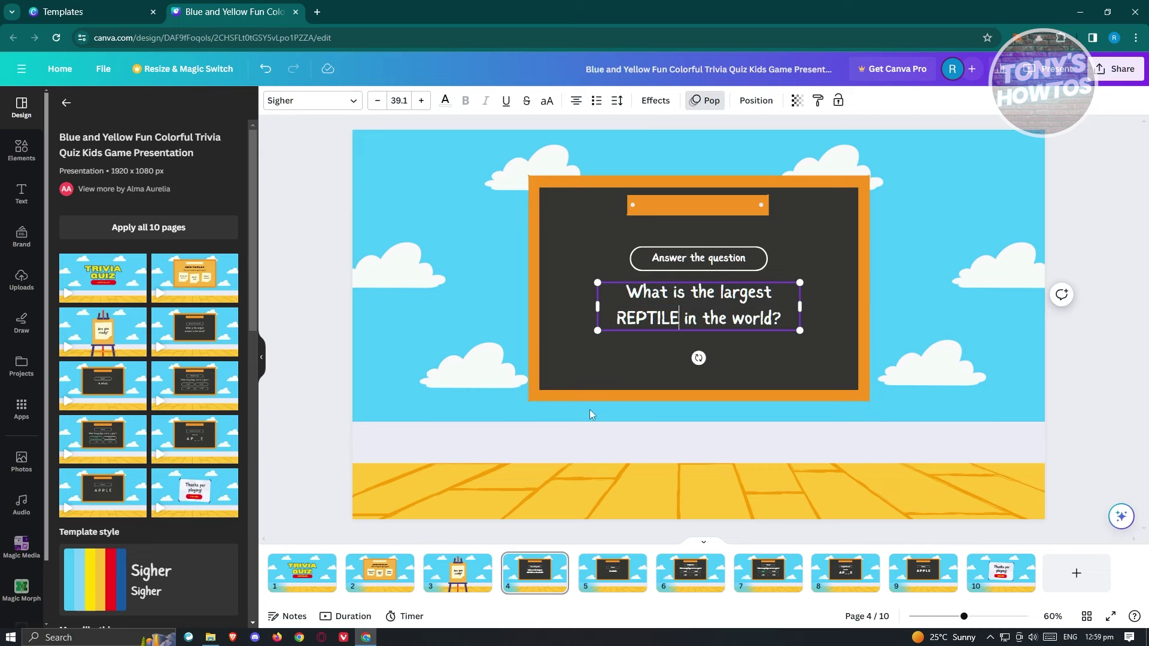
pyautogui.click(1071, 349)
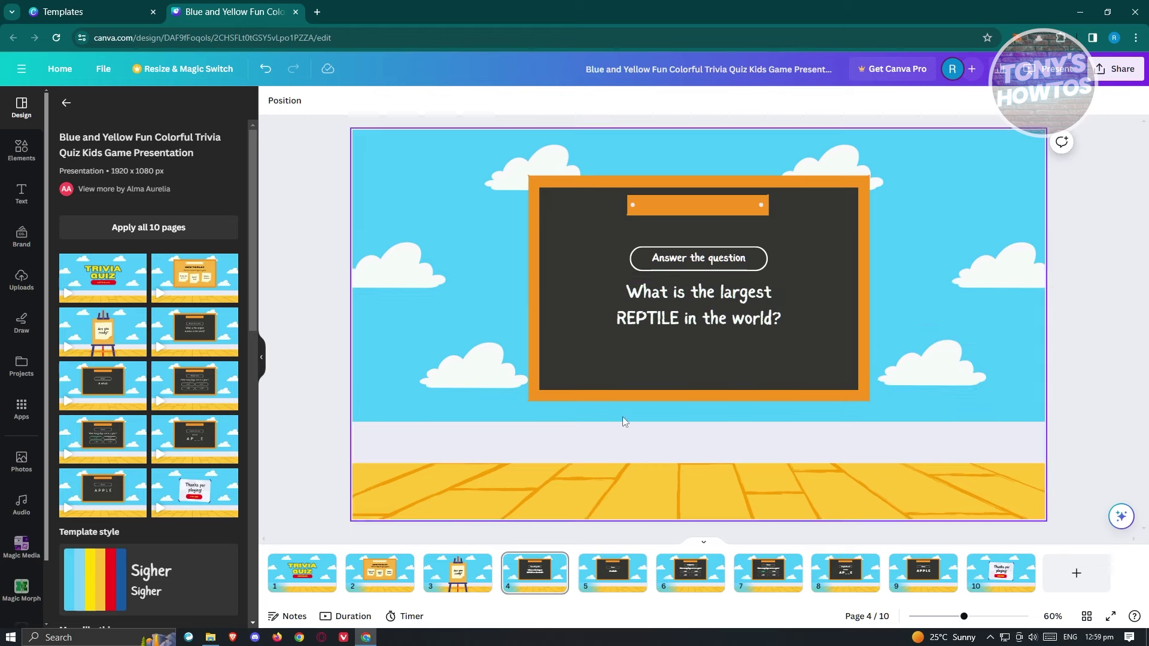
pyautogui.click(605, 580)
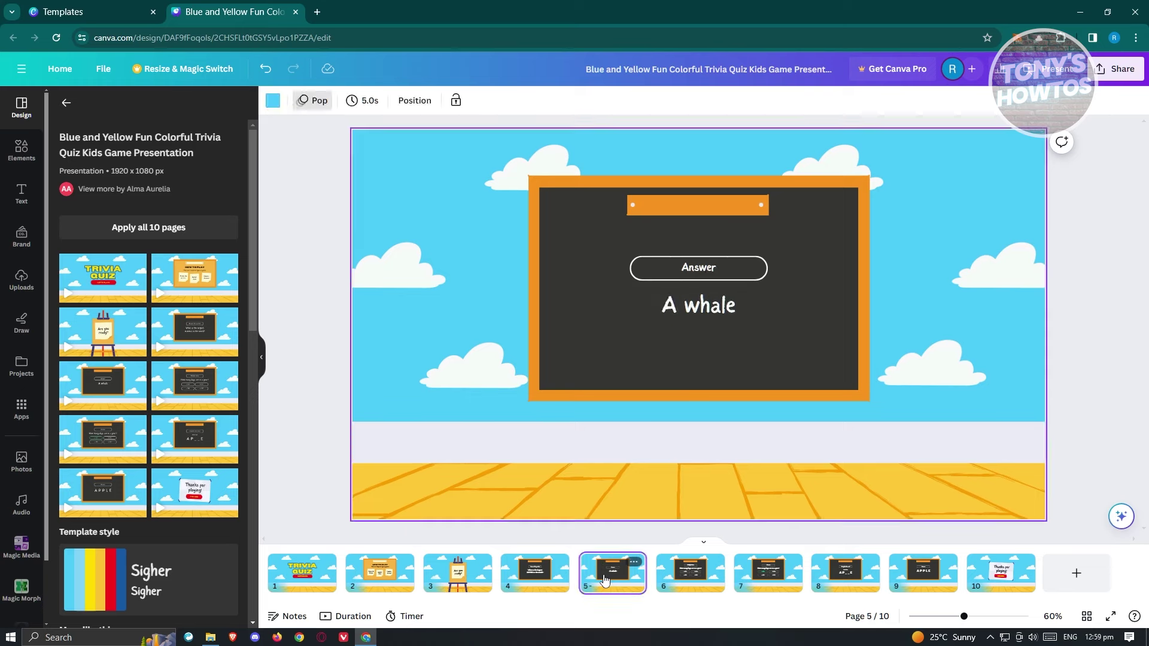
# Select the word 'whale' in page 5's 'A whale' answer, leaving it unchanged
pyautogui.doubleClick(724, 305)
pyautogui.click(701, 307)
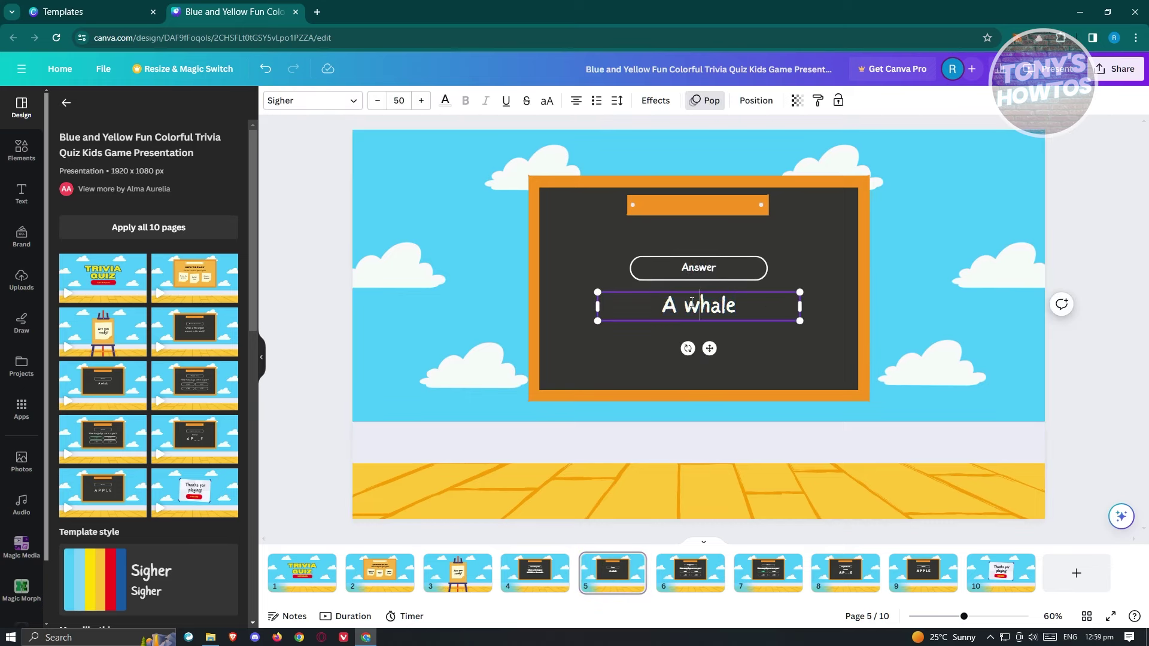
pyautogui.doubleClick(702, 306)
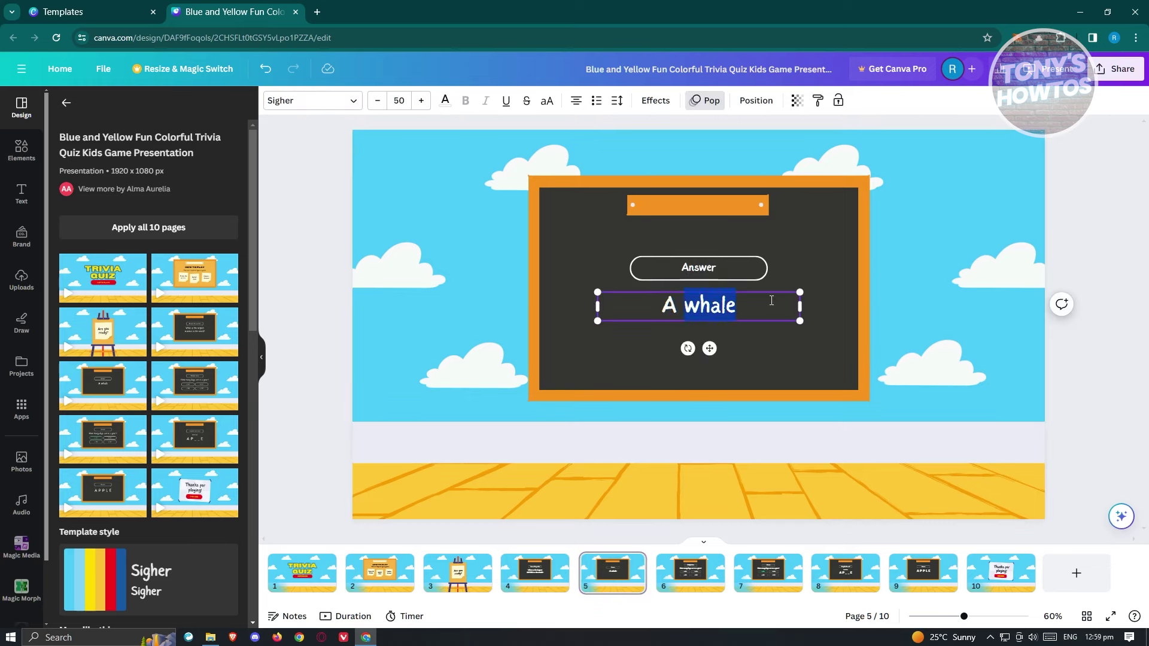
pyautogui.click(1096, 399)
# Browse pages 6 to 10, then return to page 8's AP_ _E puzzle and bring up its page actions
pyautogui.click(703, 580)
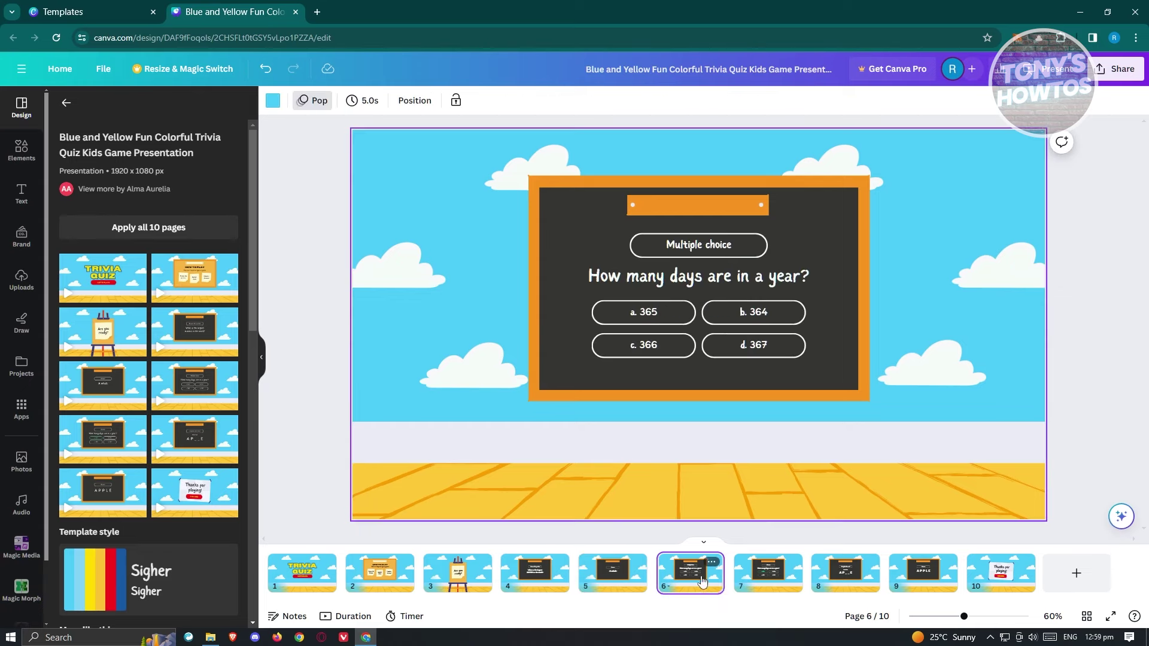
pyautogui.click(766, 576)
pyautogui.click(831, 572)
pyautogui.click(923, 573)
pyautogui.click(1001, 574)
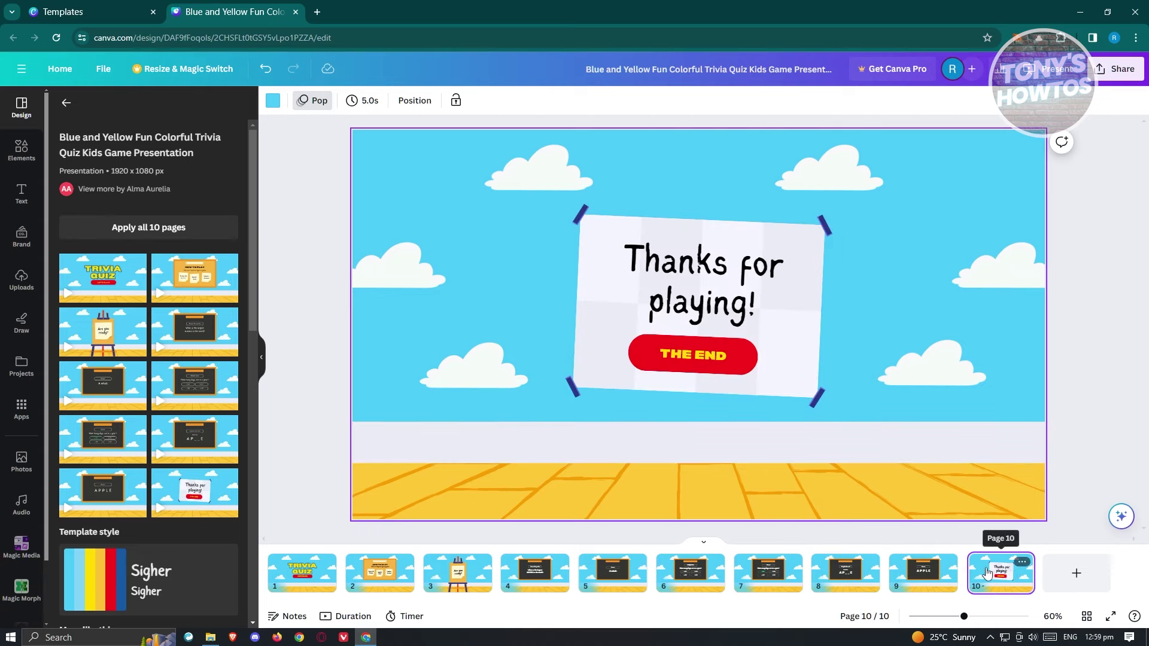
pyautogui.click(839, 576)
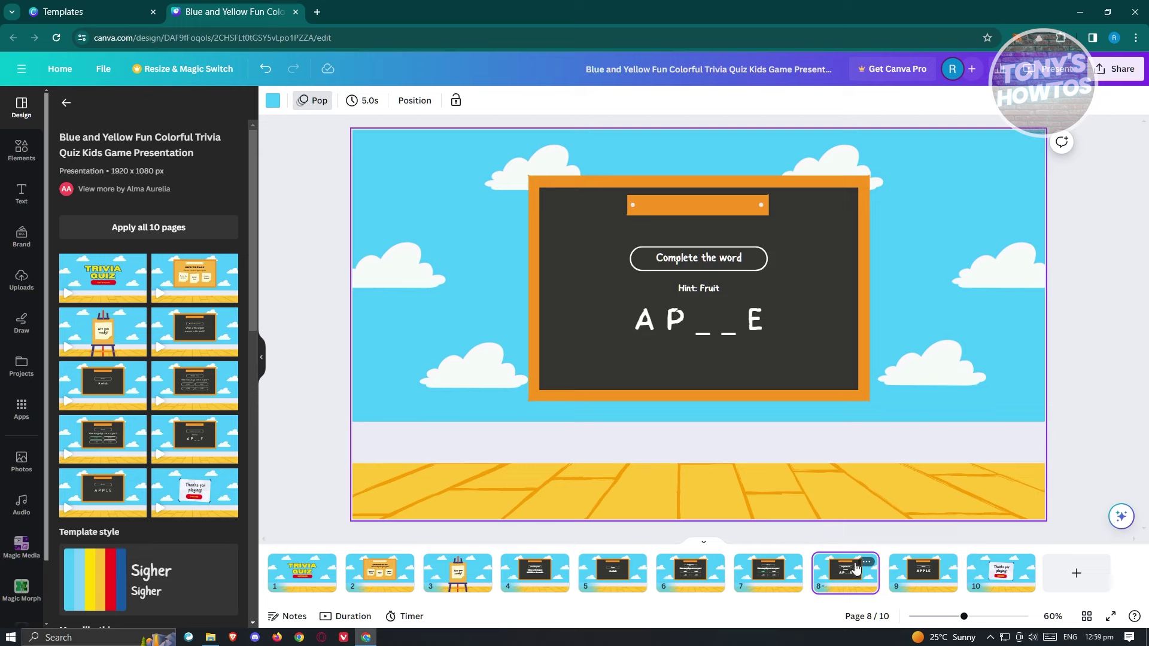
pyautogui.click(907, 573)
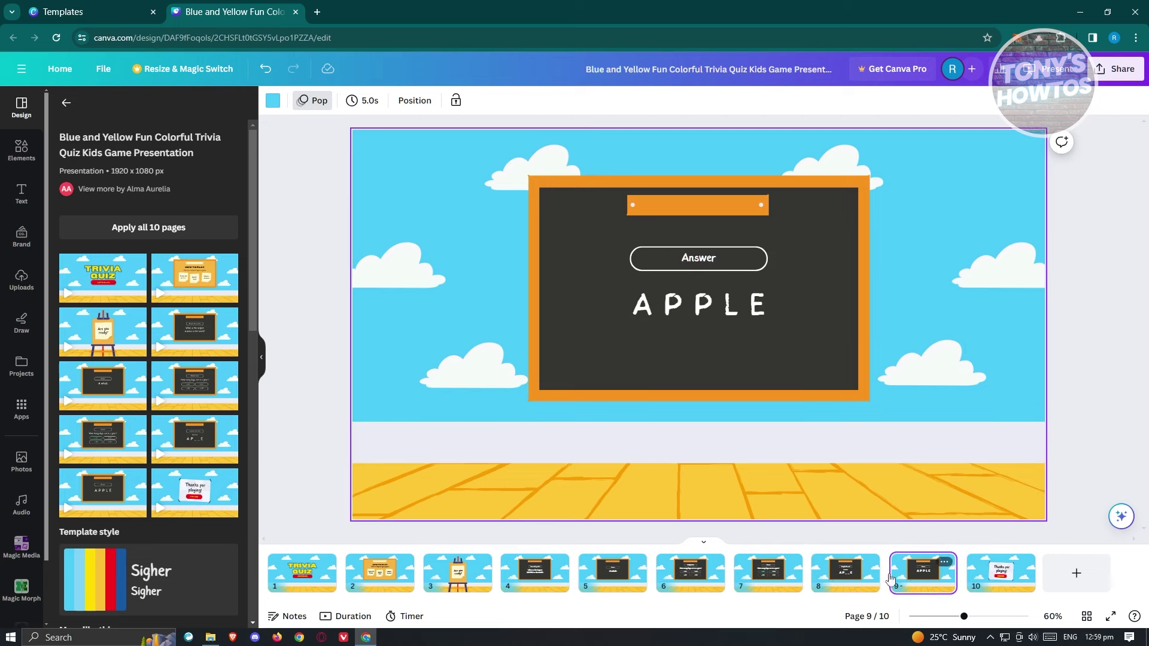
pyautogui.click(848, 575)
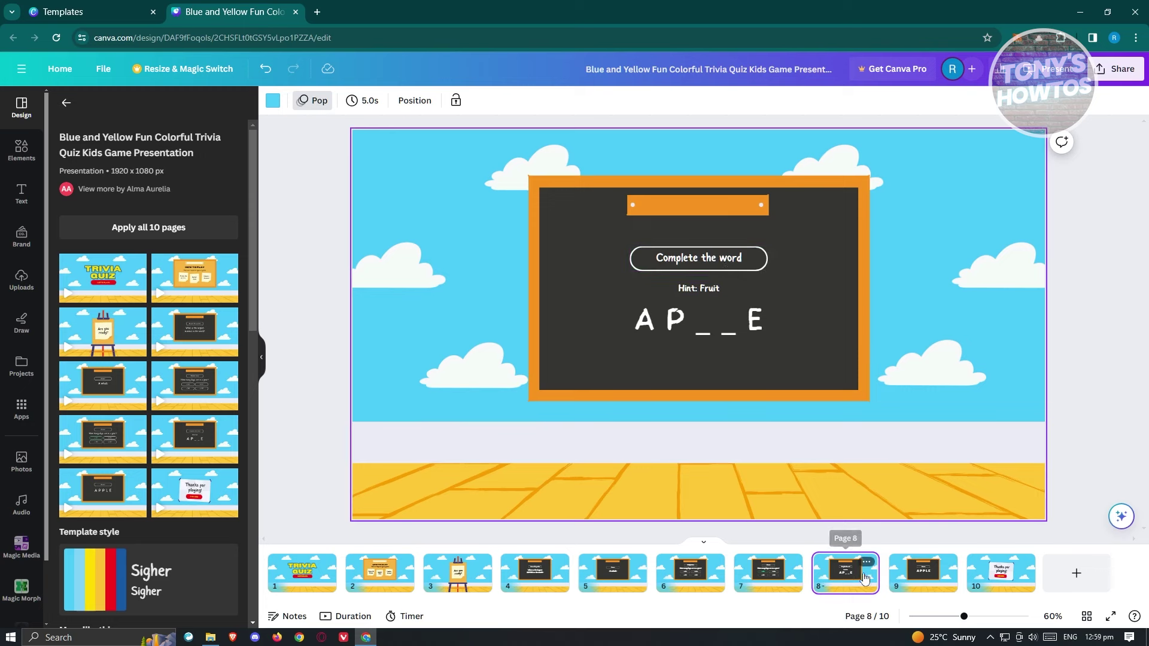
pyautogui.rightClick(838, 576)
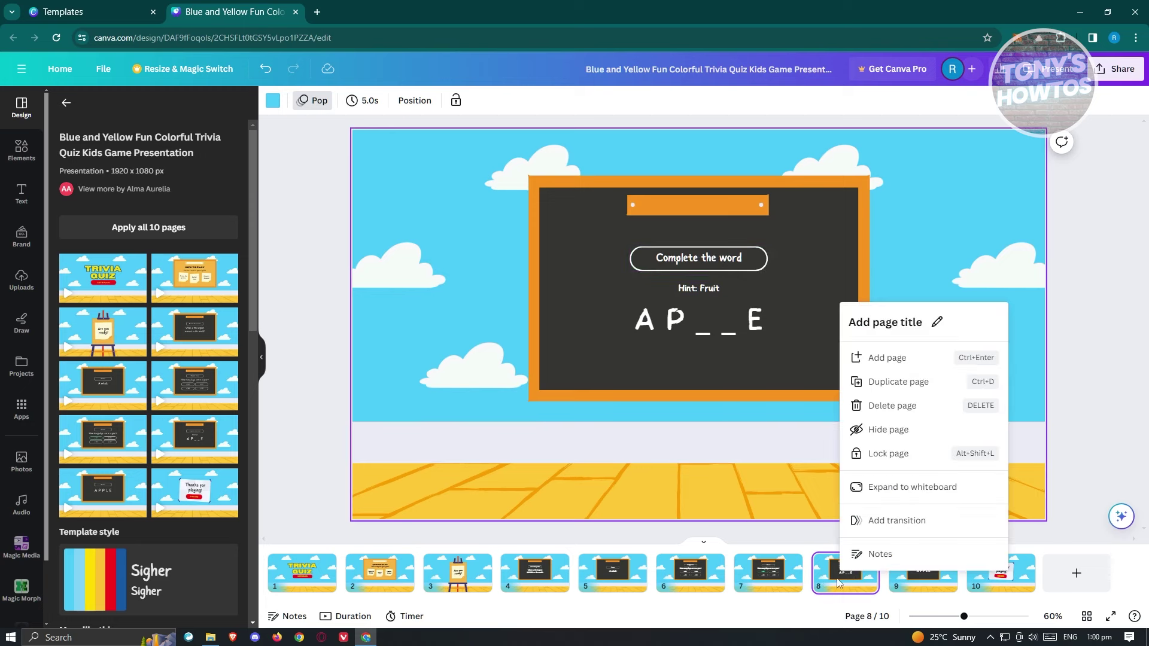
# Duplicate page 8 and move the copy after the APPLE answer page
pyautogui.click(898, 382)
pyautogui.moveTo(925, 572); pyautogui.dragTo(1018, 571)
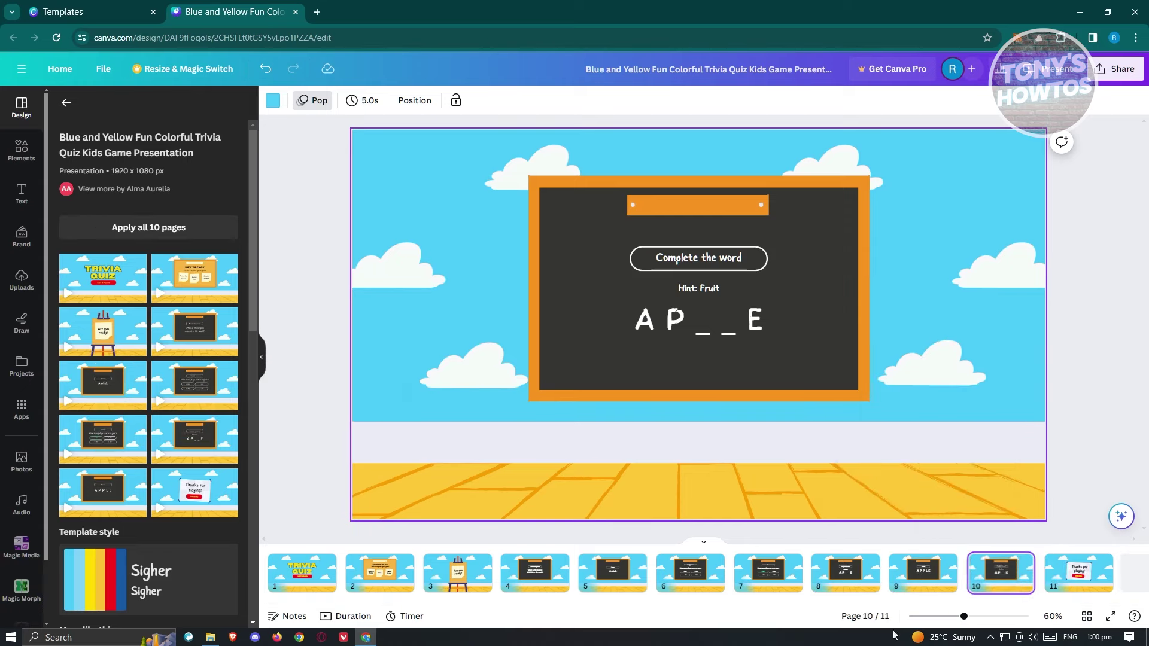
pyautogui.click(922, 576)
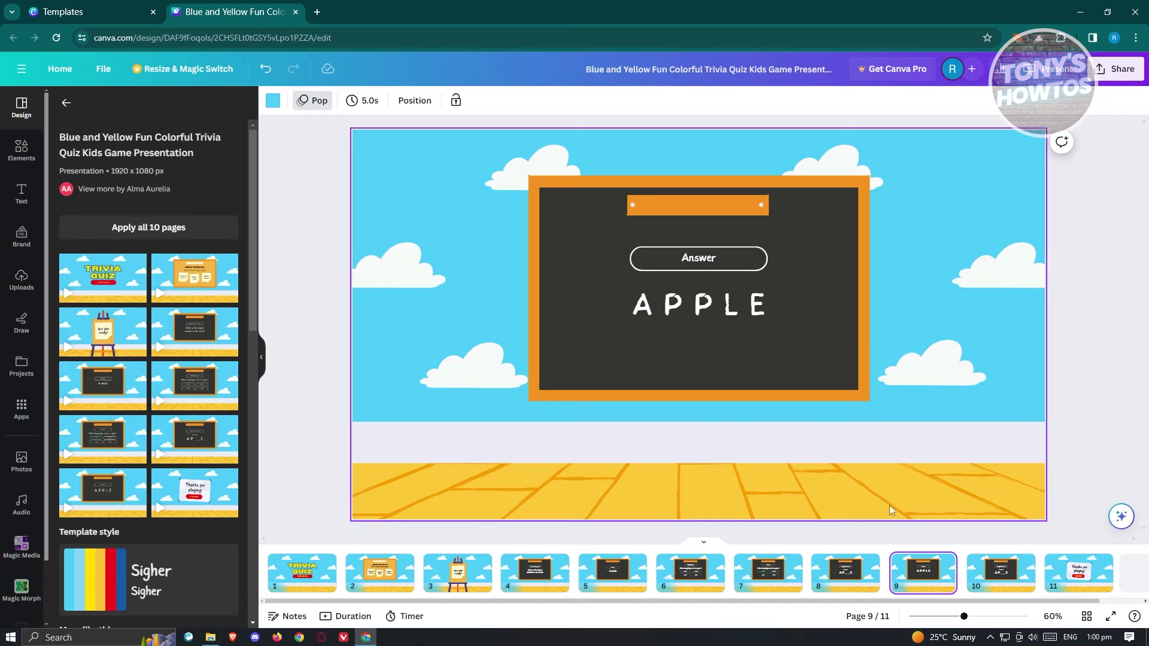
# Duplicate the APPLE answer page with Ctrl+D and place the copy at position 11
pyautogui.rightClick(923, 580)
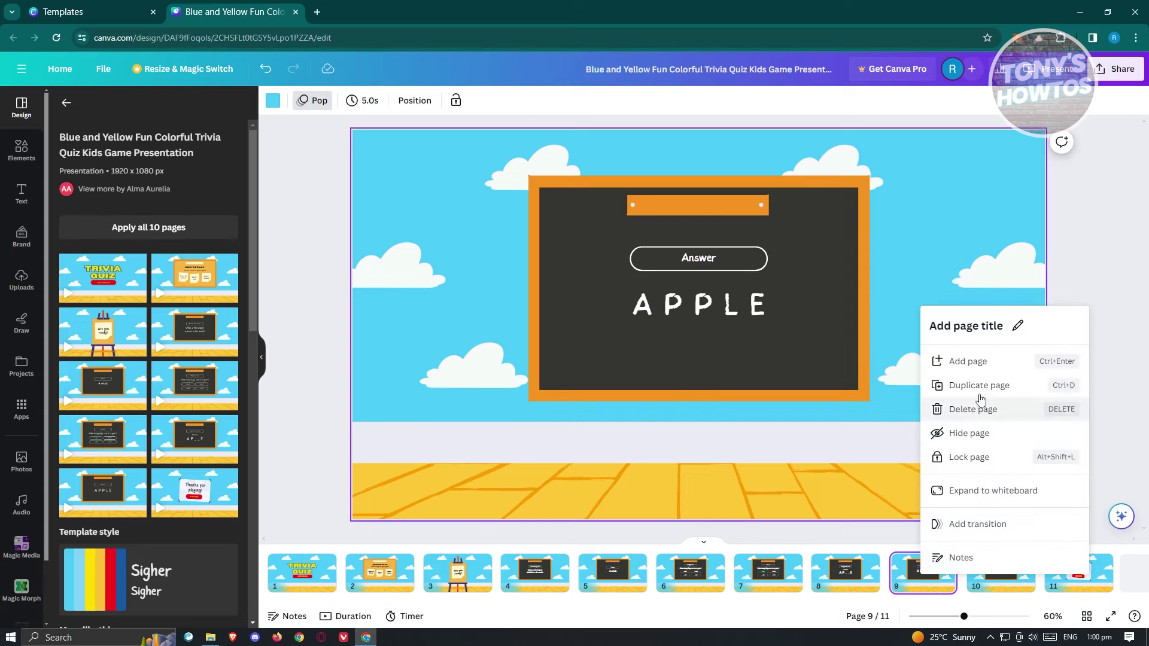
pyautogui.hotkey('ctrl', 'd')
pyautogui.moveTo(1010, 564); pyautogui.dragTo(958, 572)
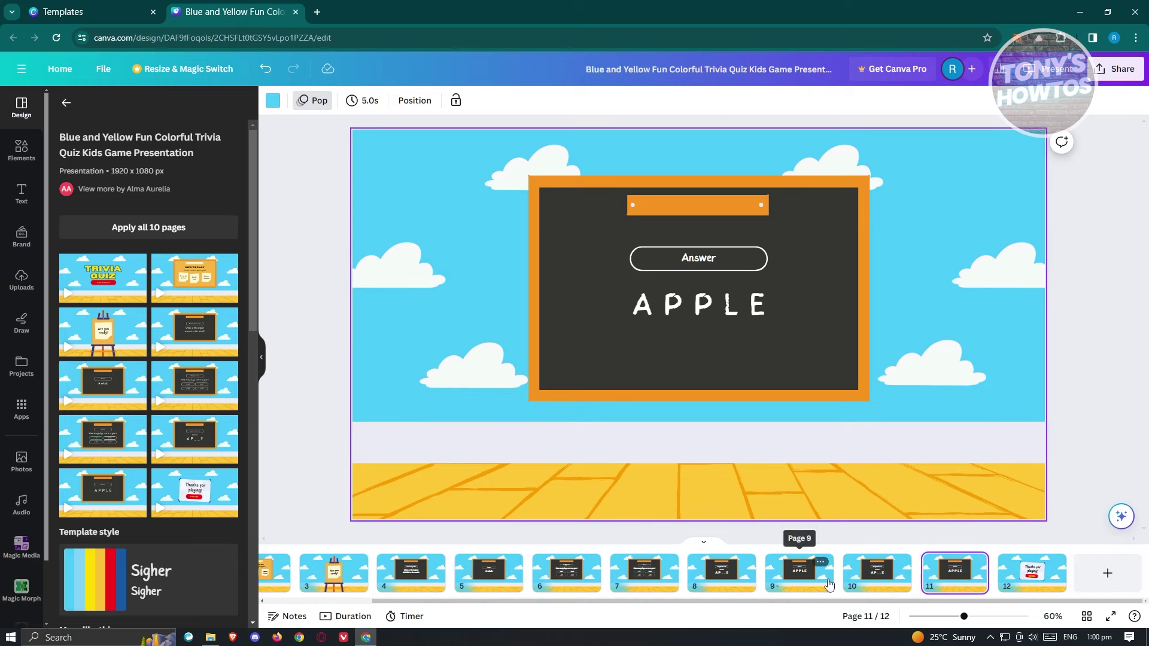
pyautogui.scroll(2, 790, 575)
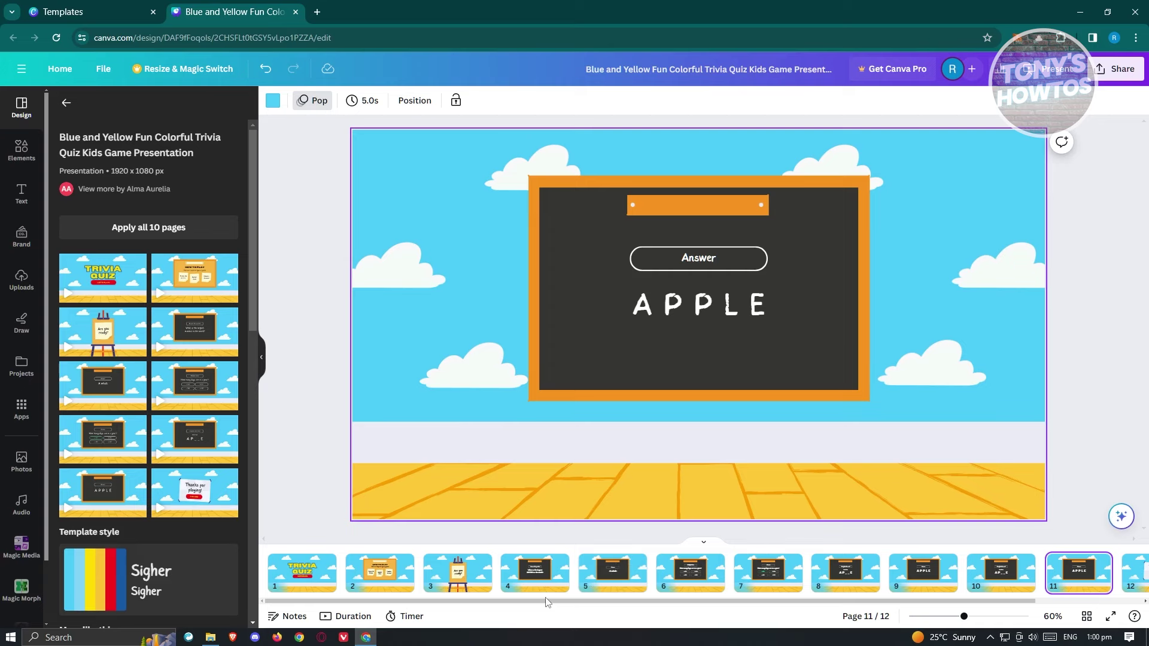
pyautogui.moveTo(535, 601); pyautogui.dragTo(644, 601)
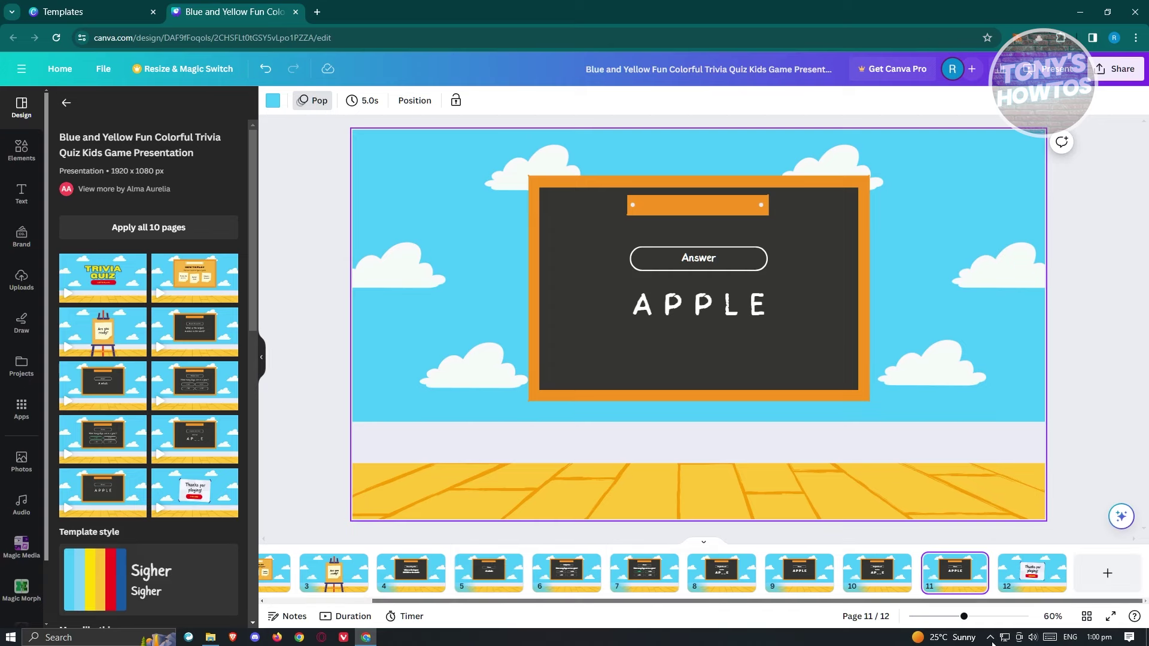
# Add two blank light-blue pages, 13 and 14, at the end of the presentation
pyautogui.click(1108, 574)
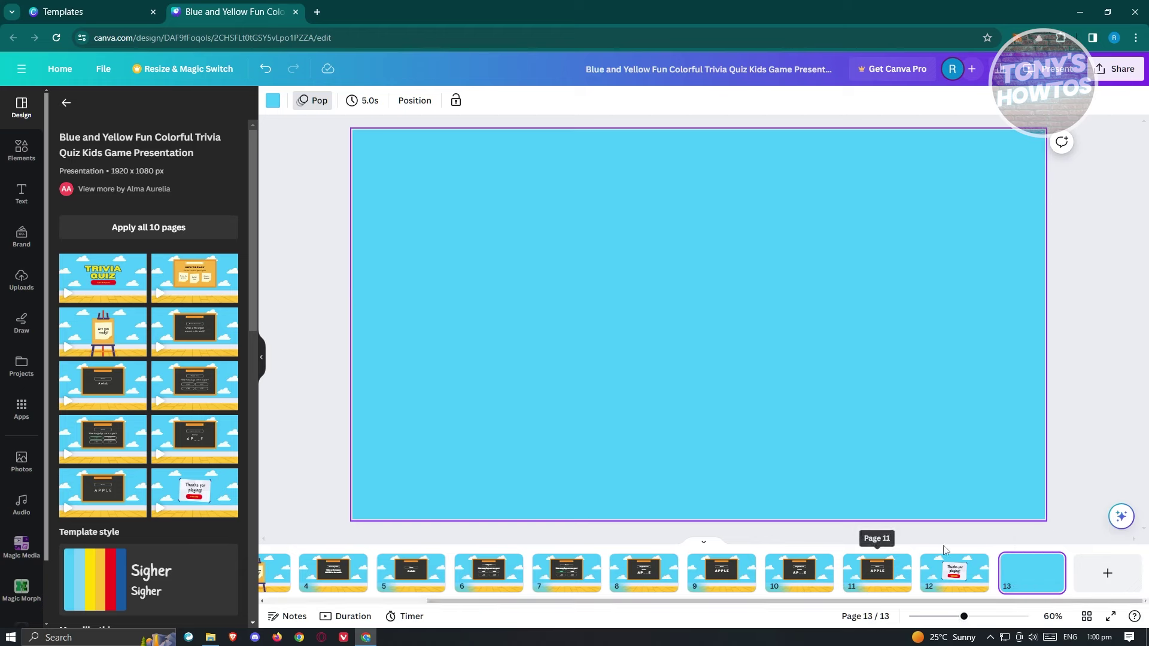
pyautogui.click(1104, 575)
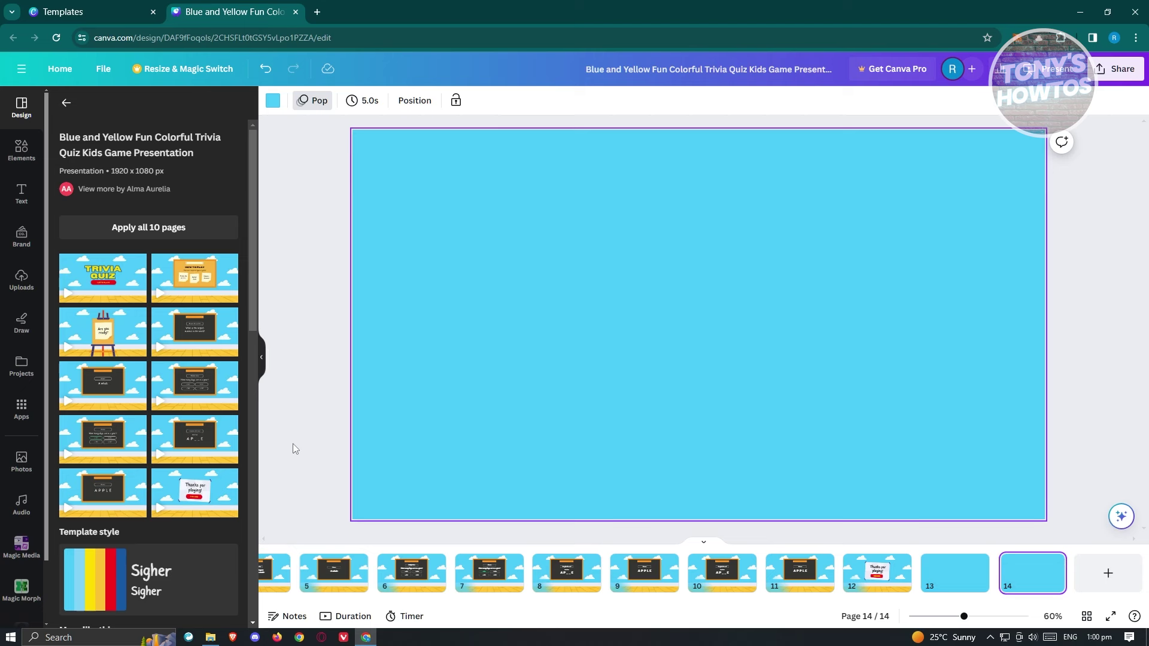
pyautogui.click(21, 150)
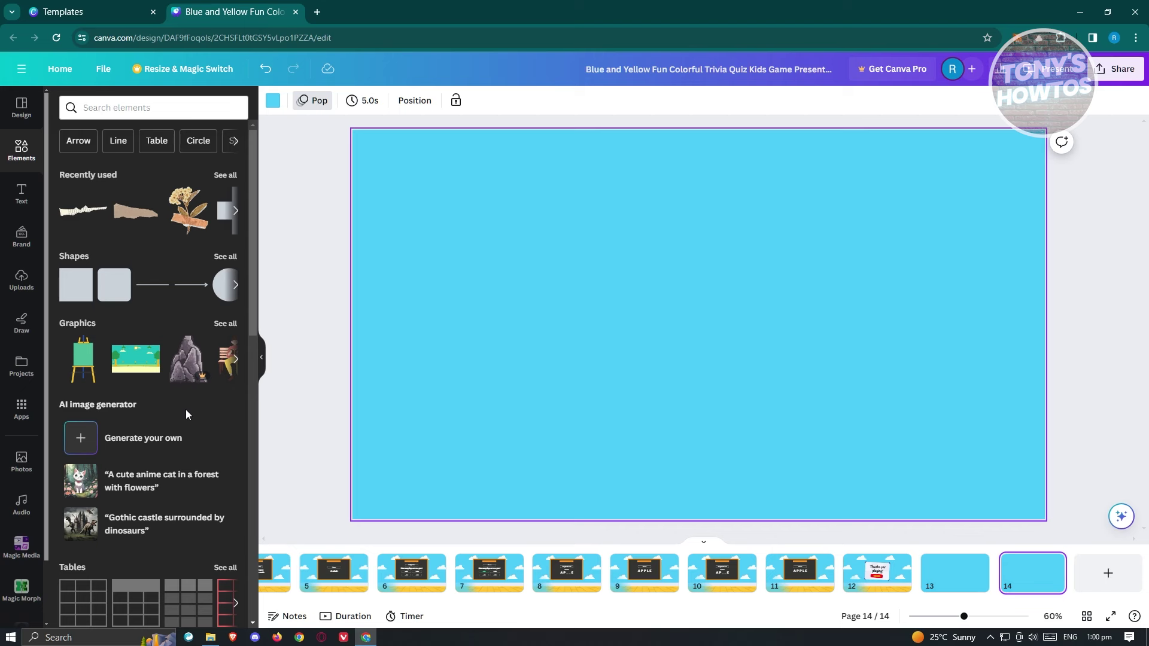
# Browse the full Shapes collection, then switch to the Text panel for page 14
pyautogui.click(227, 257)
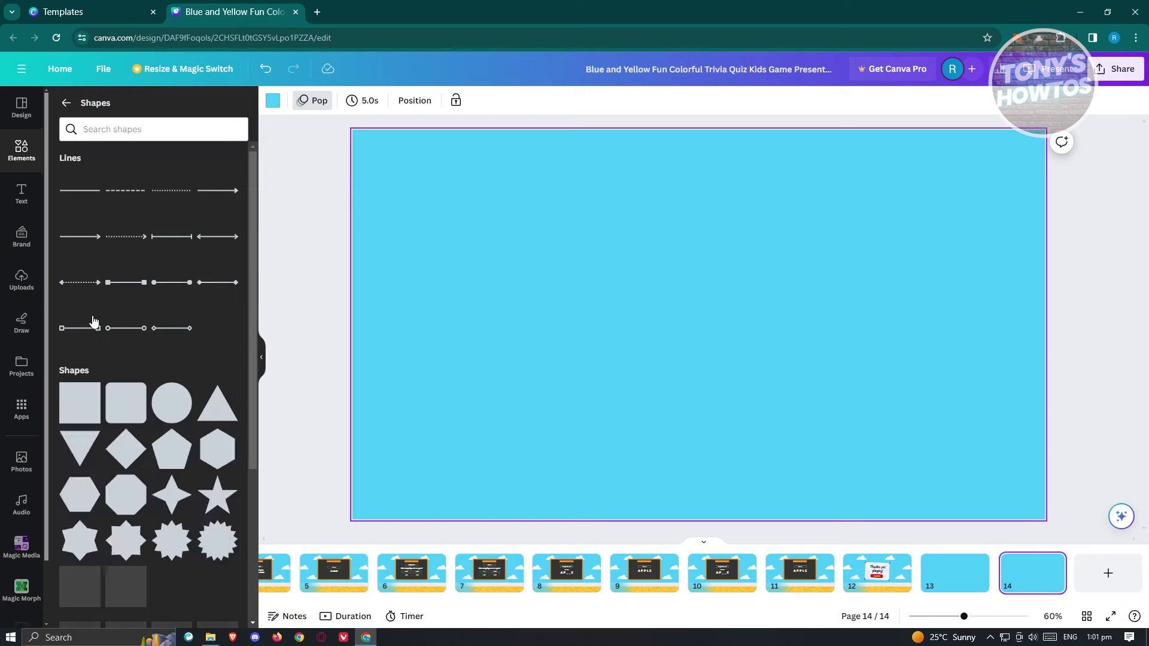
pyautogui.scroll(-1, 95, 324)
pyautogui.scroll(-4, 171, 467)
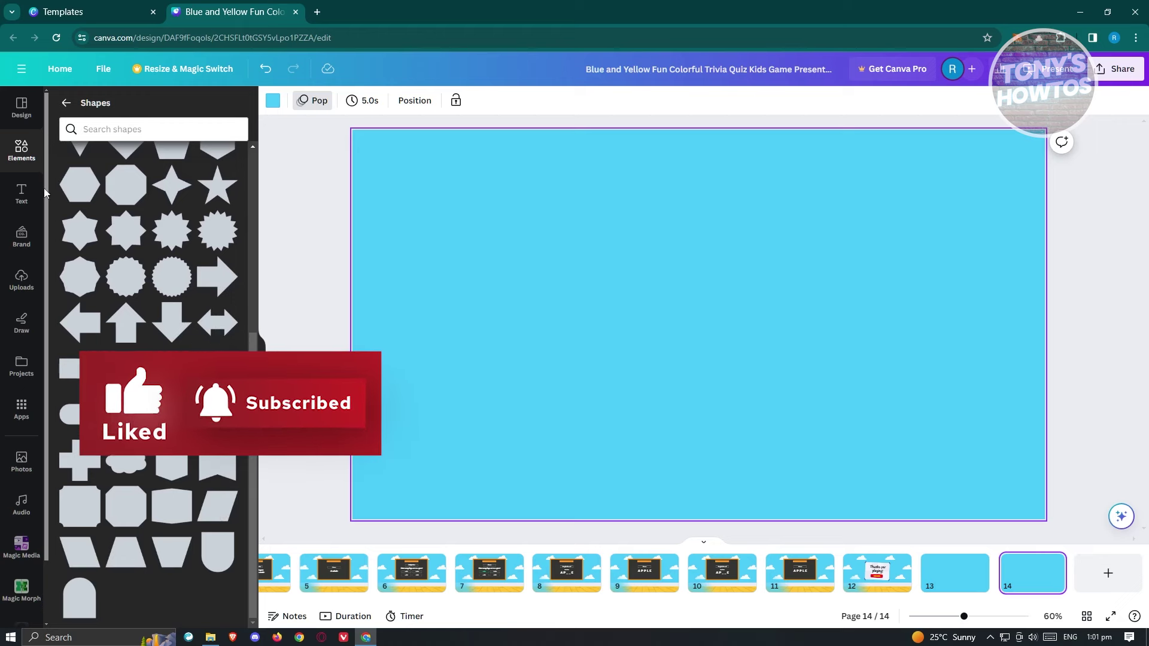
pyautogui.click(20, 194)
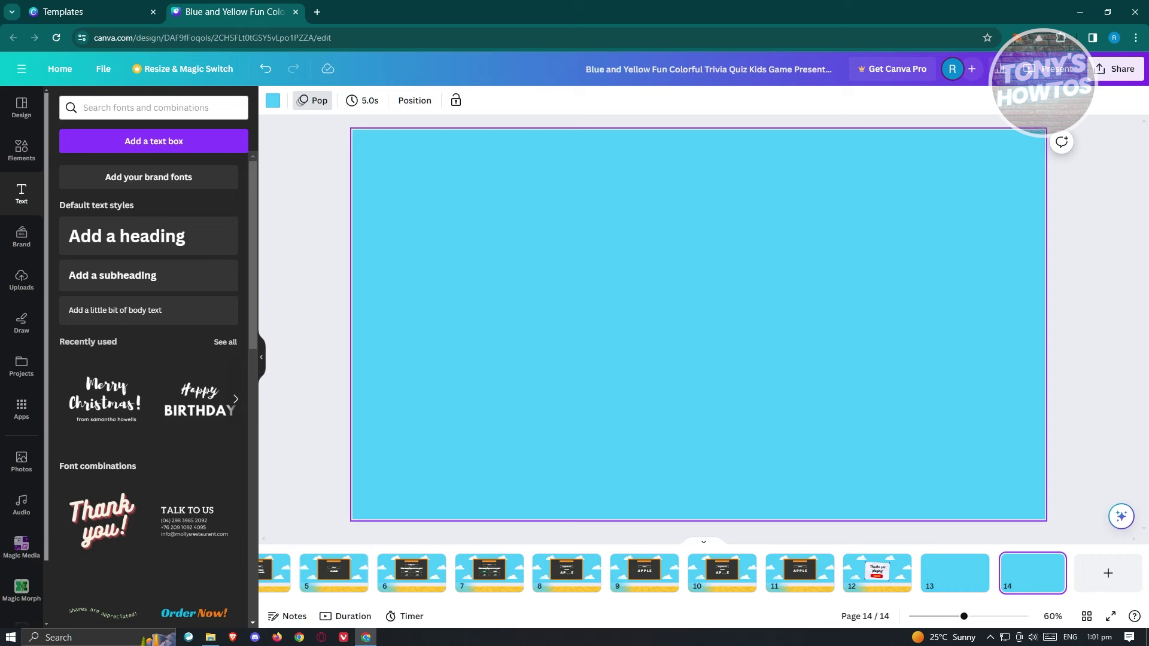
# Add a text box to page 14 reading 'THIS IS THE QUESTION'
pyautogui.click(143, 150)
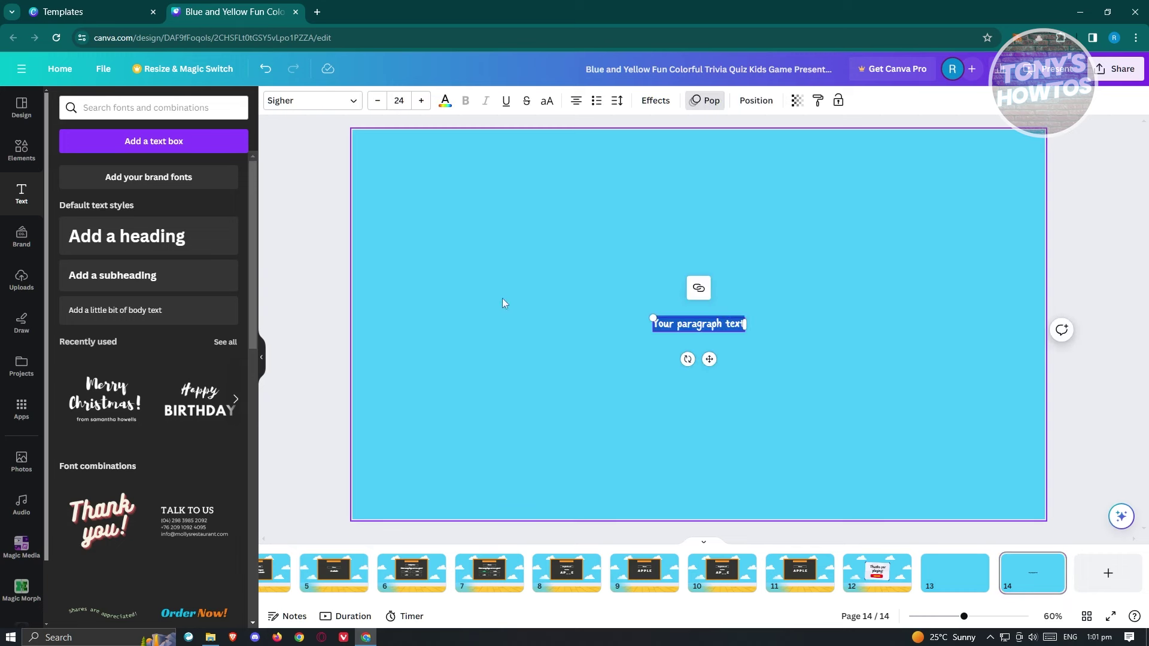
pyautogui.click(717, 324)
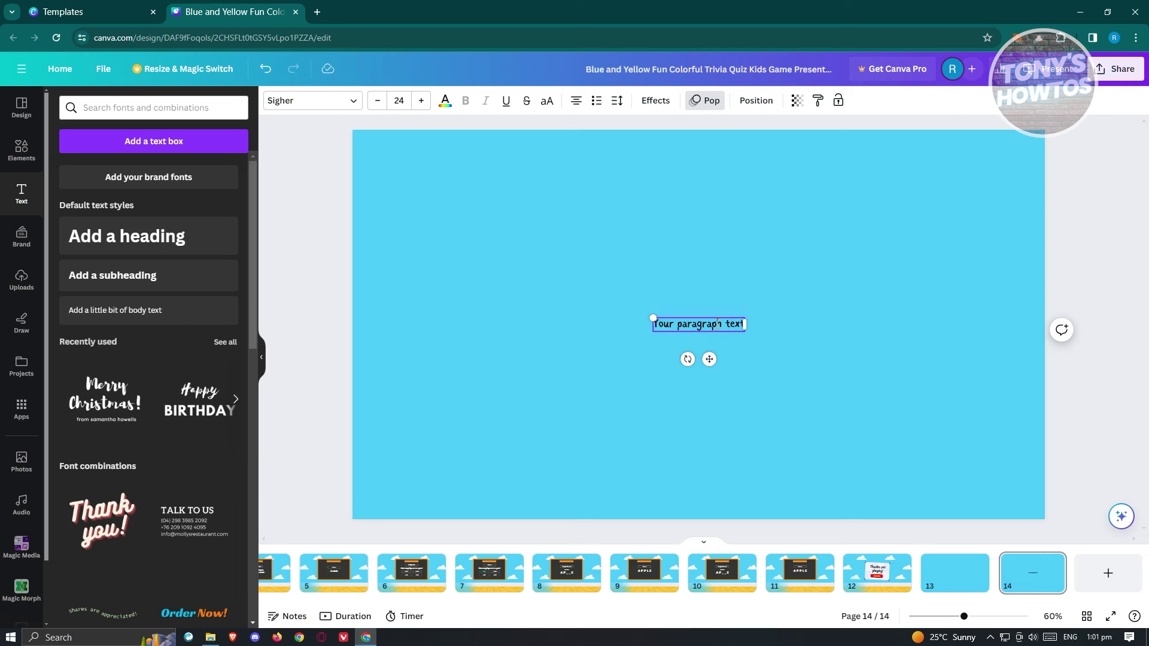
pyautogui.hotkey('ctrl', 'a')
pyautogui.write('THIS IS THE QUESTIONS')
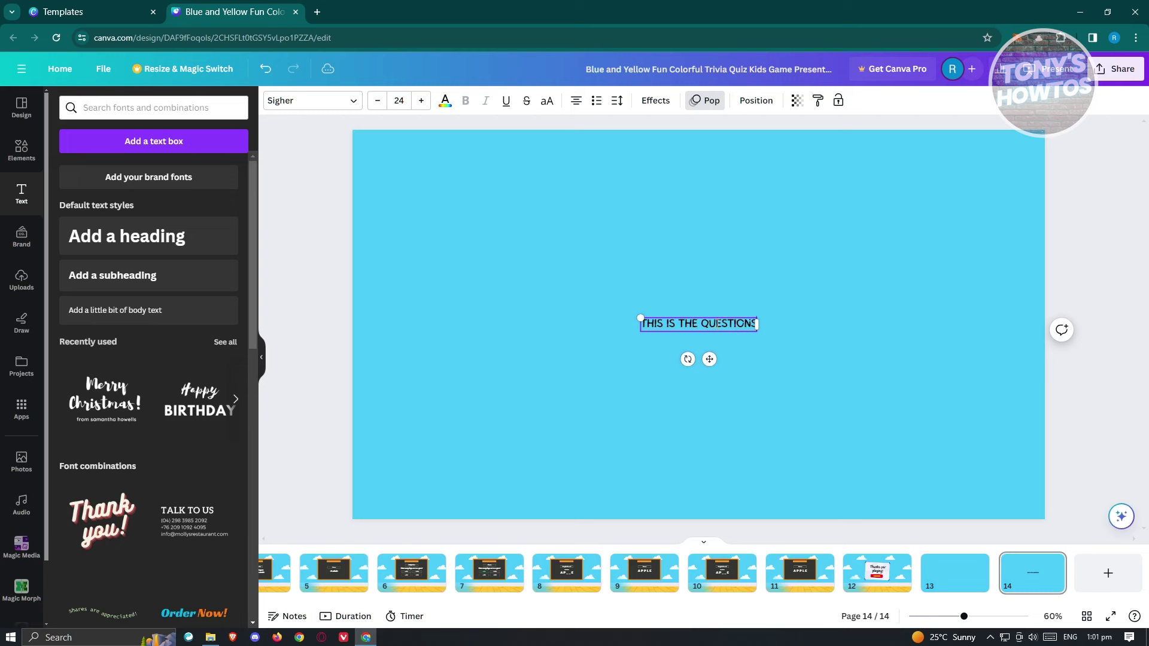
pyautogui.press('BackSpace')
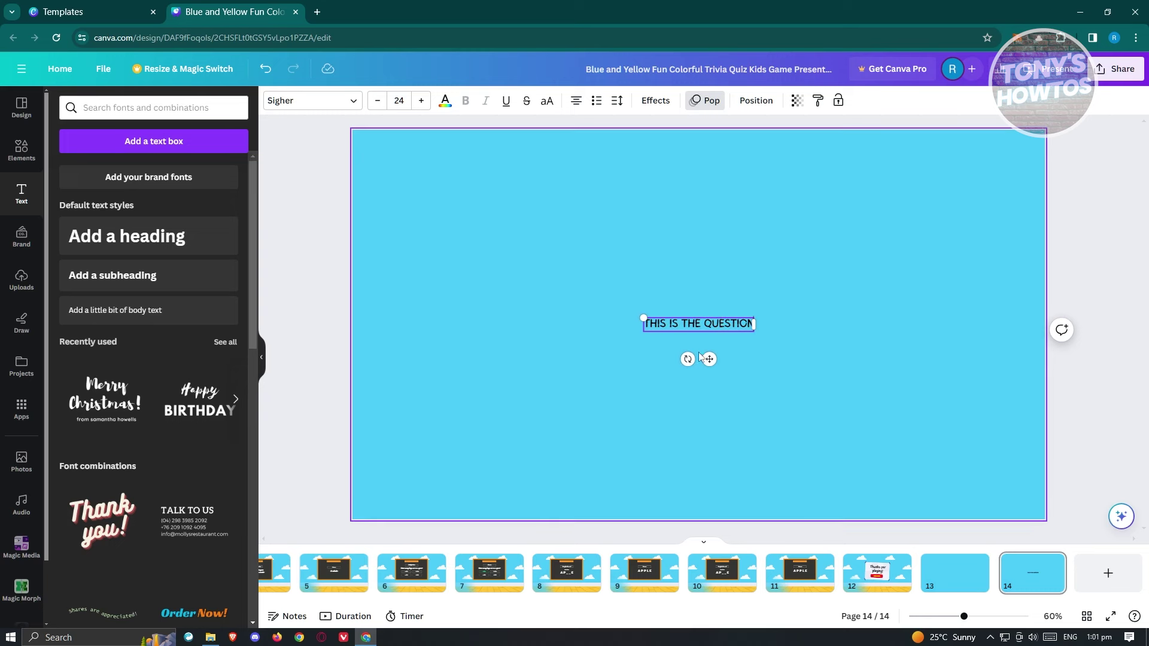
pyautogui.hotkey('ctrl', 'a')
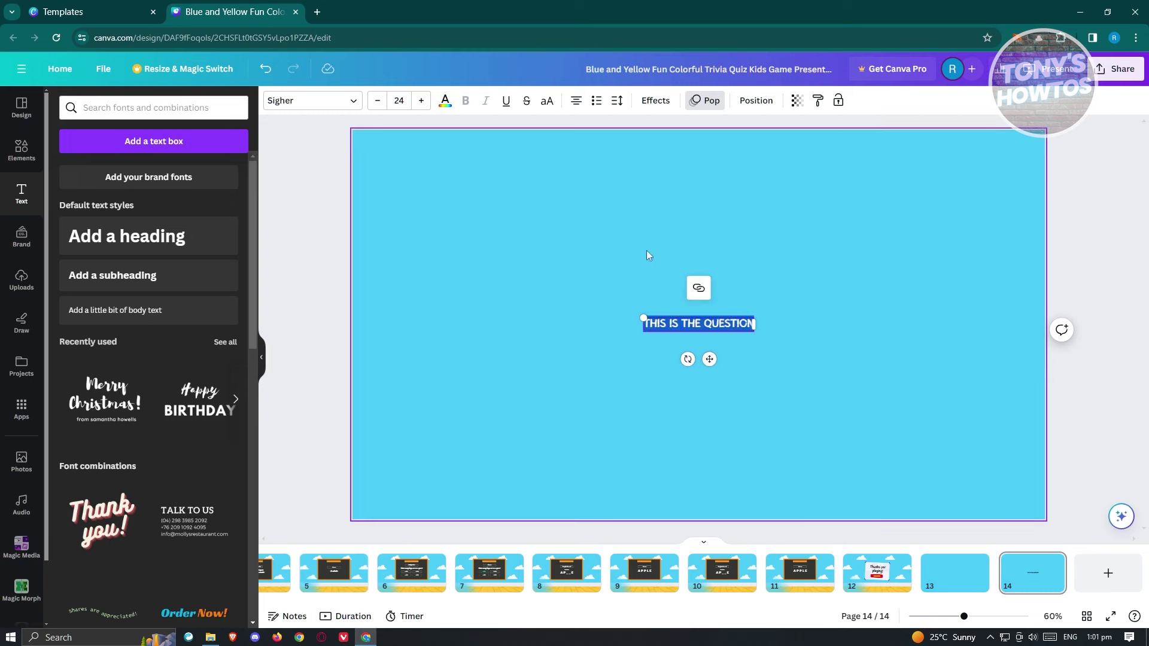
pyautogui.click(311, 100)
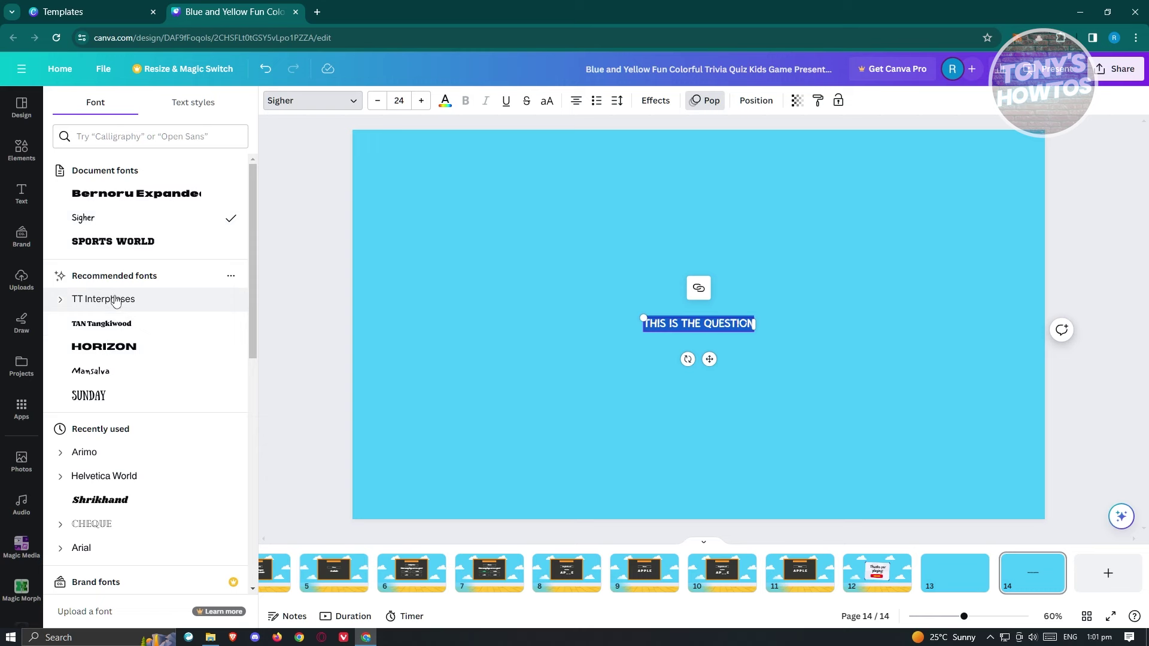
# Set the question text's font size to 50
pyautogui.click(421, 101)
pyautogui.click(422, 101)
pyautogui.click(422, 100)
pyautogui.click(392, 103)
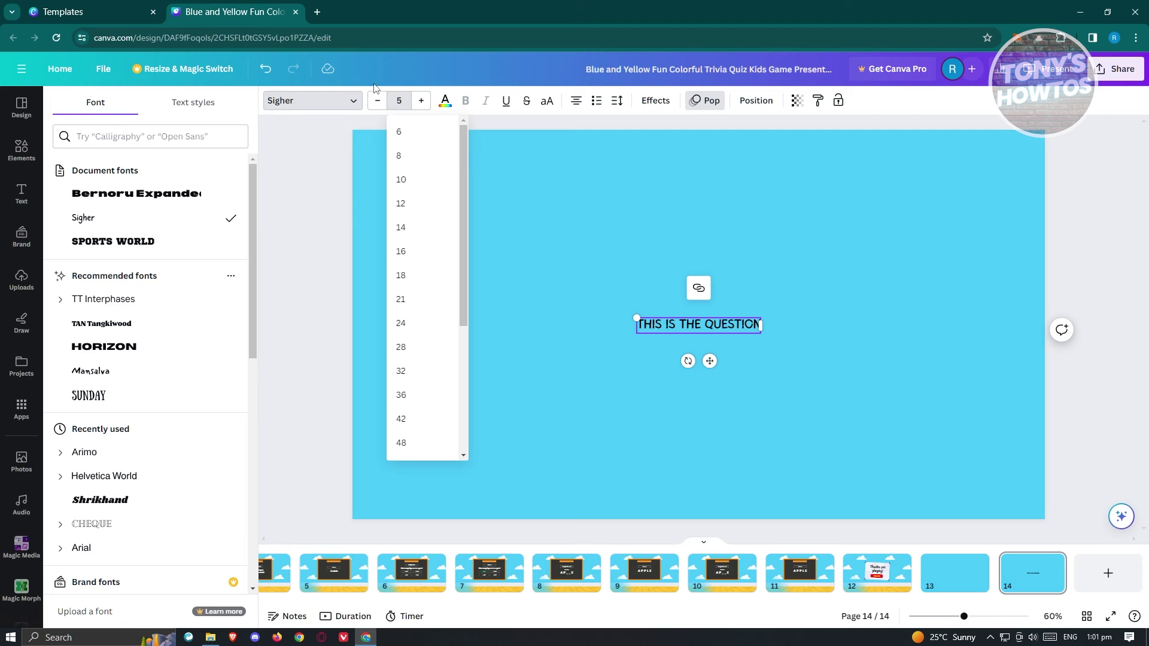
pyautogui.write('50')
pyautogui.press('Return')
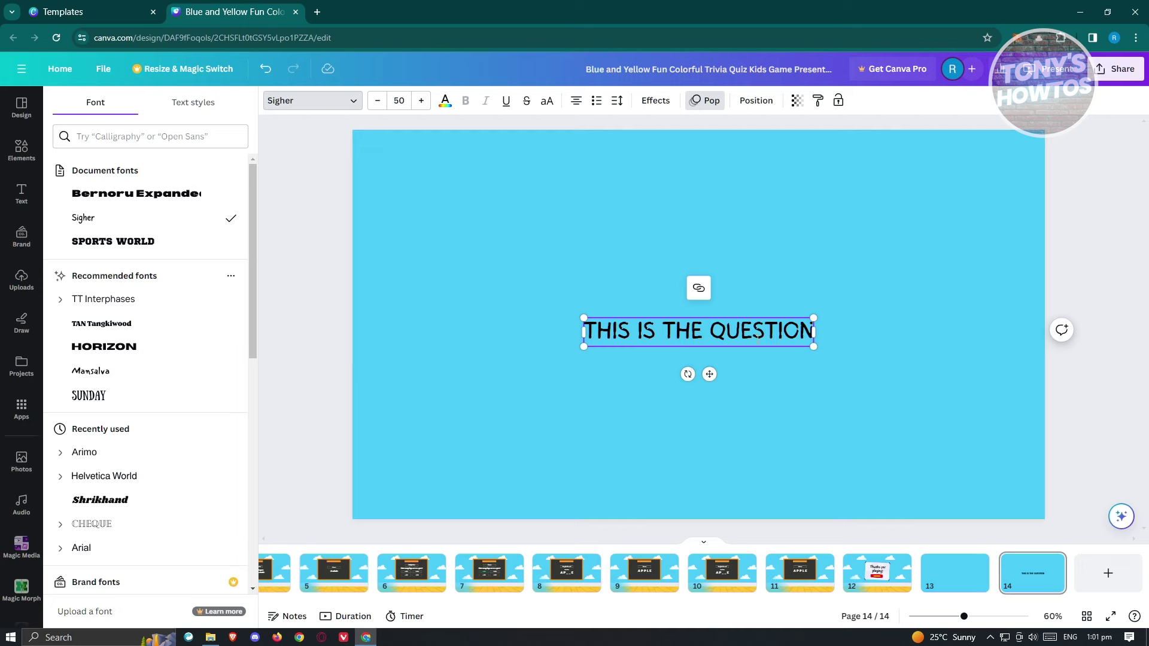
# Move the question text box up and left, above the page centre
pyautogui.click(710, 331)
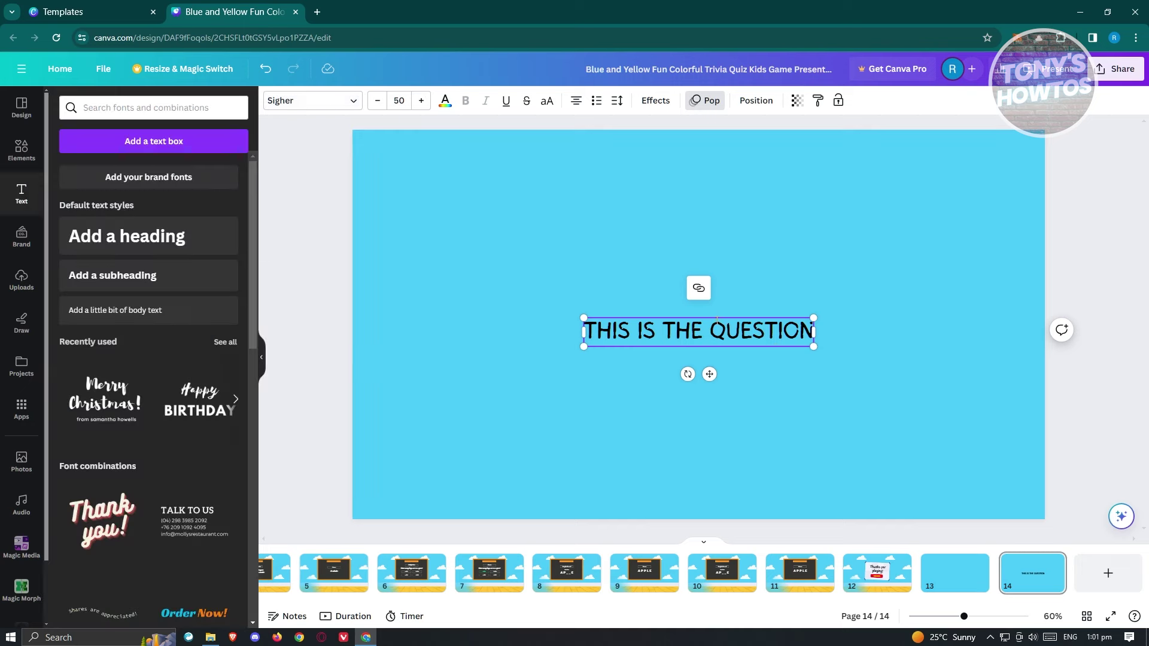
pyautogui.click(336, 290)
pyautogui.click(691, 329)
pyautogui.moveTo(691, 329); pyautogui.dragTo(659, 288)
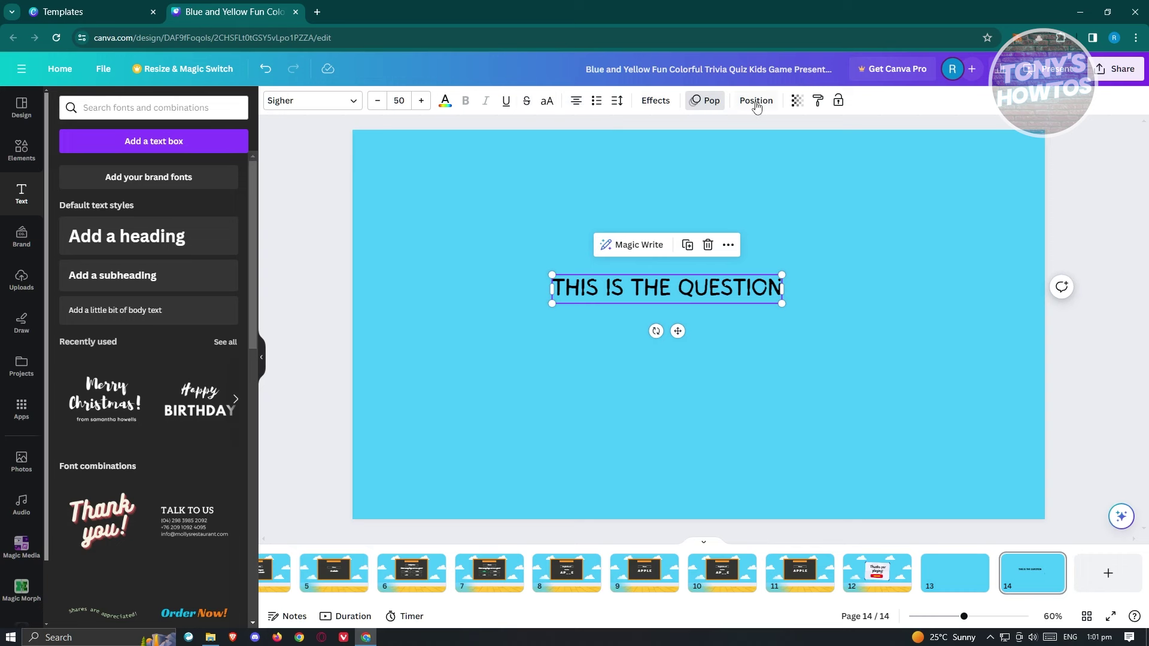
# Move the question heading to the top, give it a Wipe animation, and re-centre it horizontally
pyautogui.moveTo(737, 289); pyautogui.dragTo(781, 220)
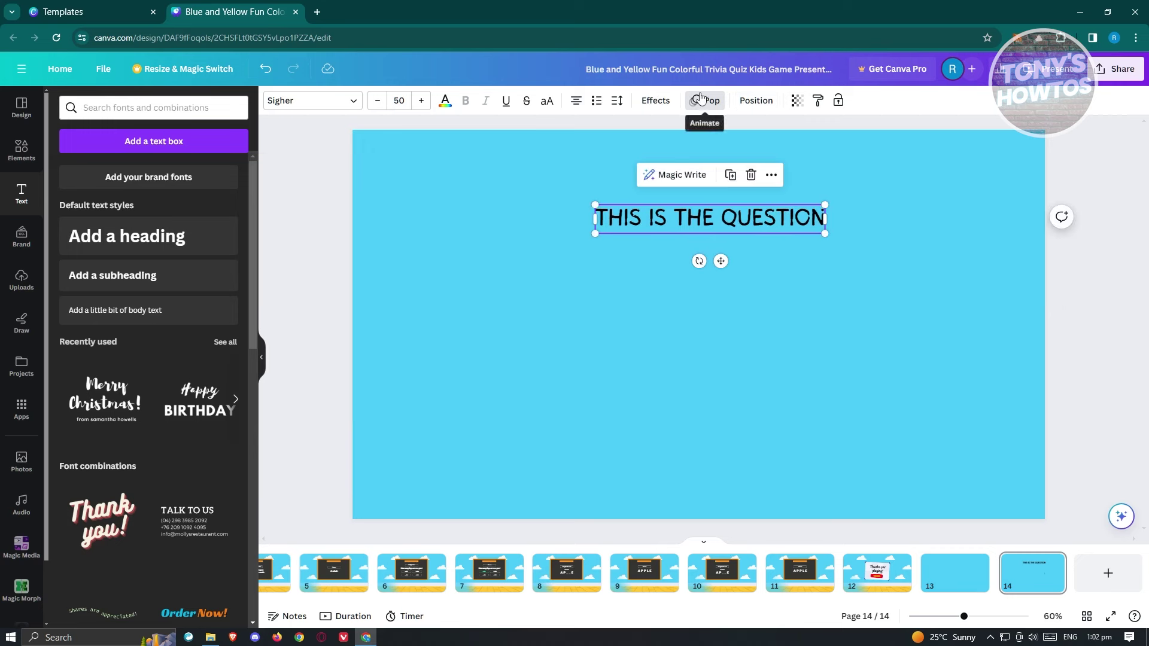
pyautogui.click(703, 99)
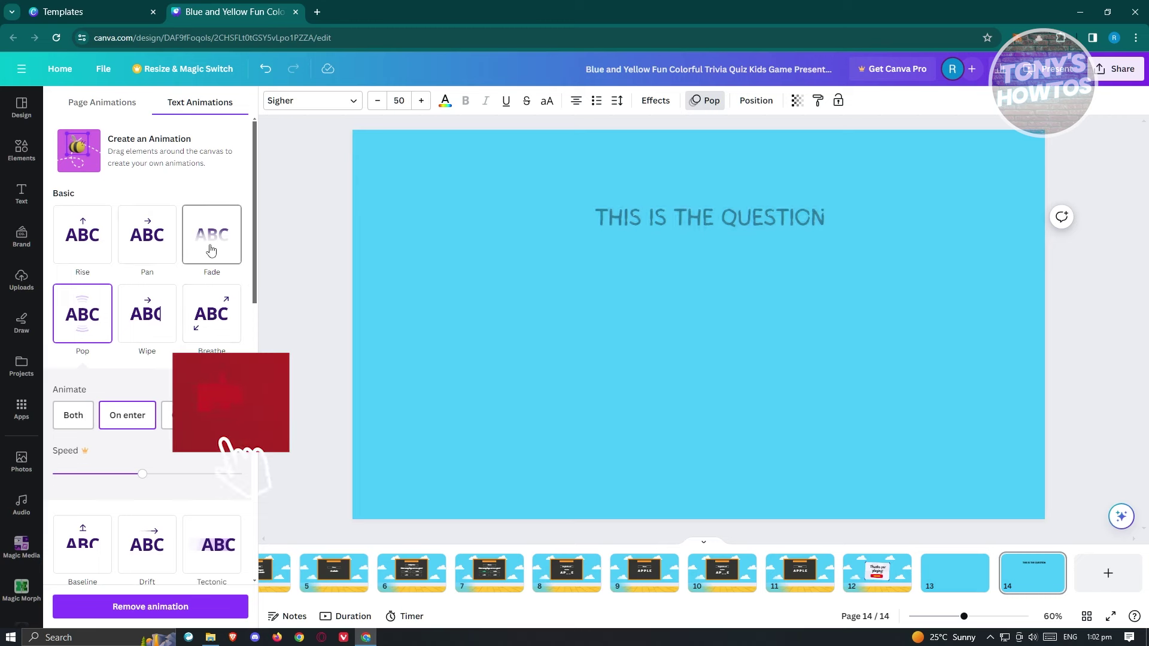
pyautogui.click(147, 314)
pyautogui.scroll(-6, 195, 440)
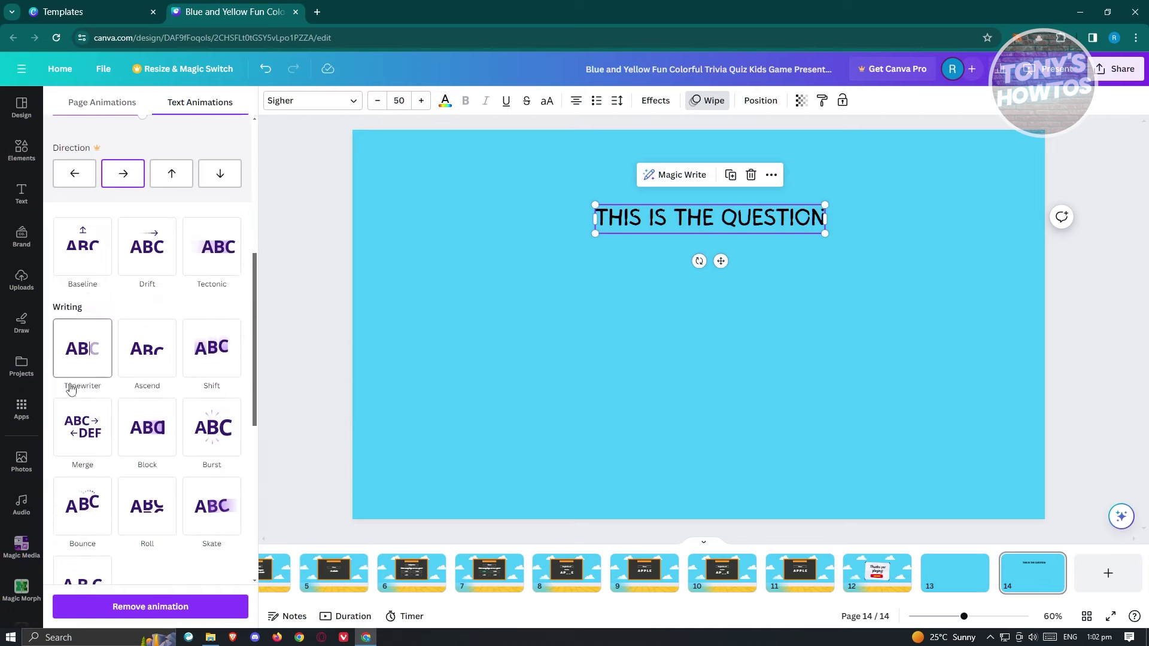
pyautogui.scroll(5, 70, 467)
pyautogui.press('Escape')
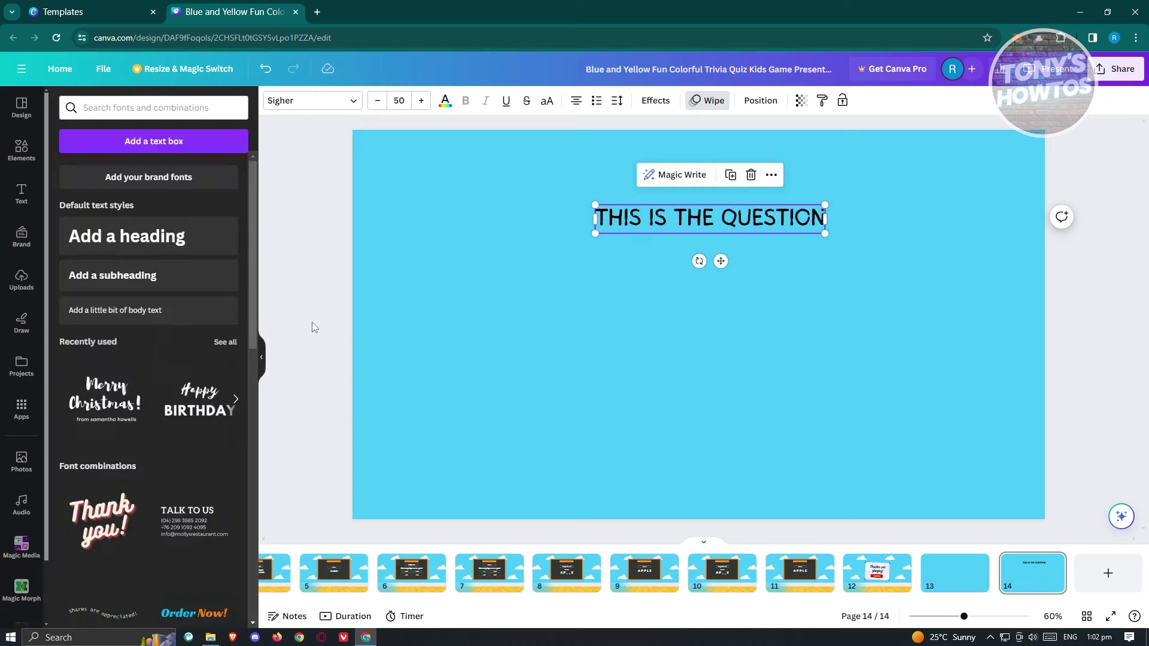
pyautogui.moveTo(759, 240); pyautogui.dragTo(748, 254)
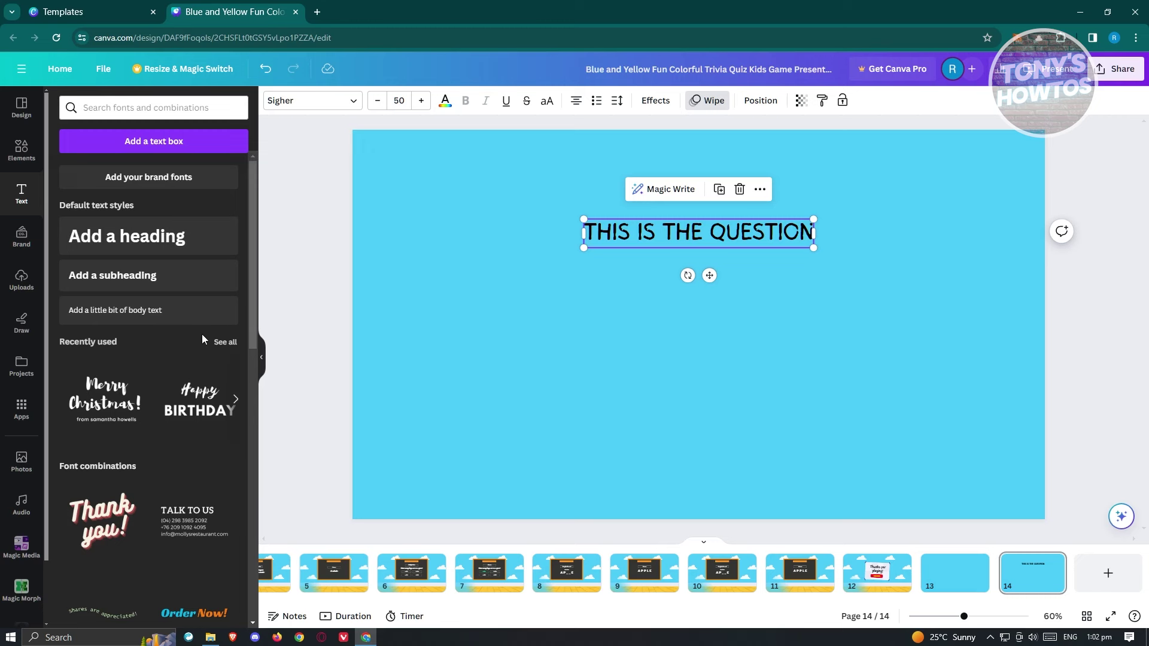
# Place the frog image from Uploads onto page 14
pyautogui.click(35, 288)
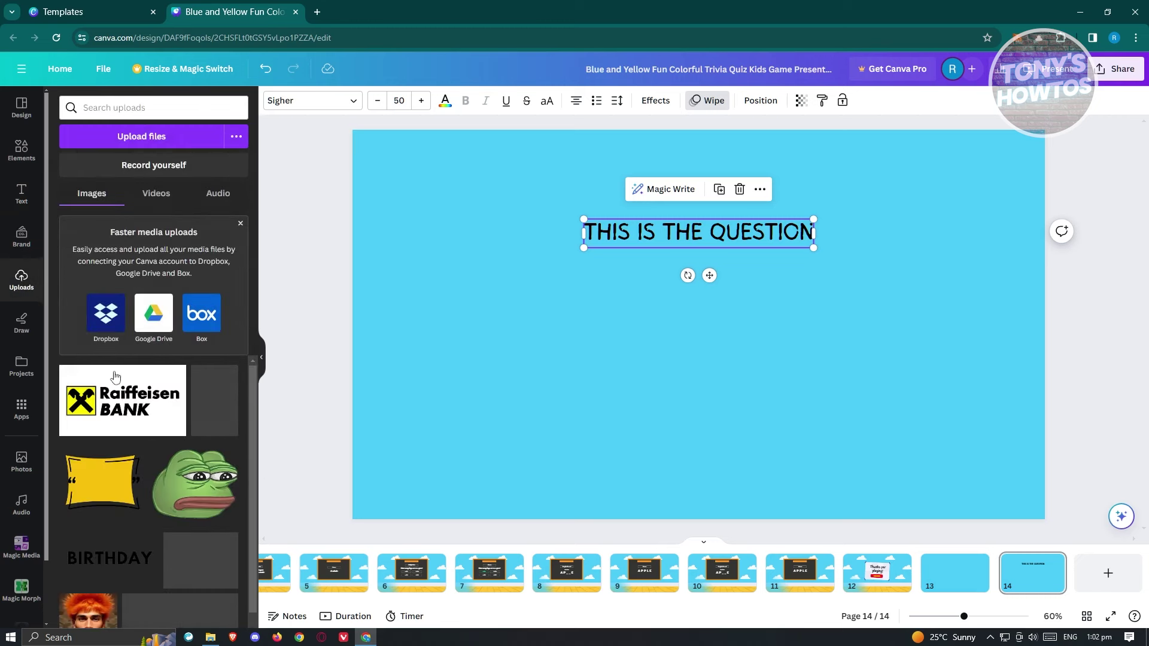
pyautogui.scroll(-3, 148, 487)
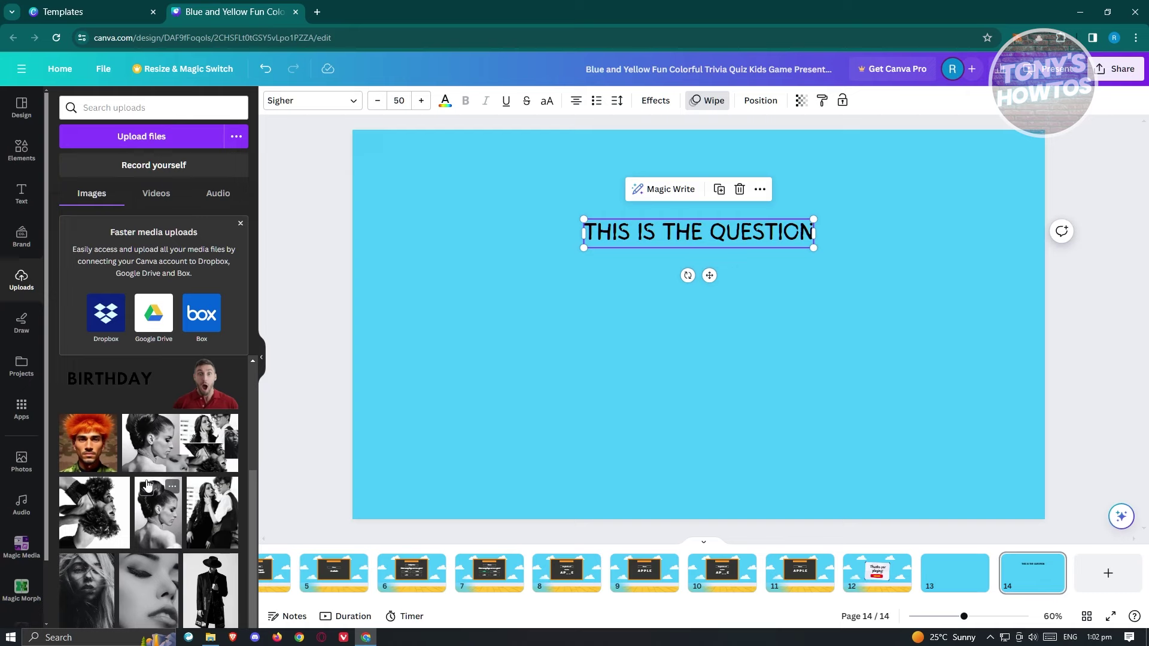
pyautogui.scroll(1, 147, 476)
pyautogui.moveTo(195, 377); pyautogui.dragTo(907, 270)
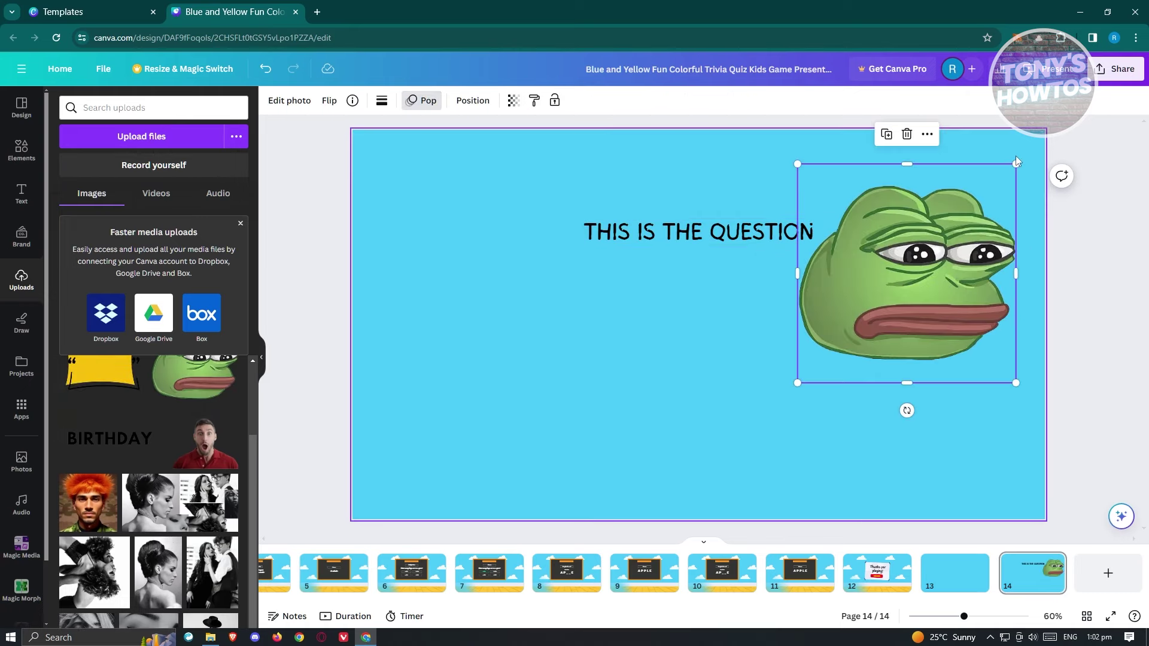
# Shrink the frog image and position it just left of the question heading
pyautogui.moveTo(1016, 163); pyautogui.dragTo(951, 233)
pyautogui.moveTo(912, 352); pyautogui.dragTo(506, 284)
pyautogui.moveTo(572, 175); pyautogui.dragTo(525, 185)
pyautogui.moveTo(482, 293); pyautogui.dragTo(510, 267)
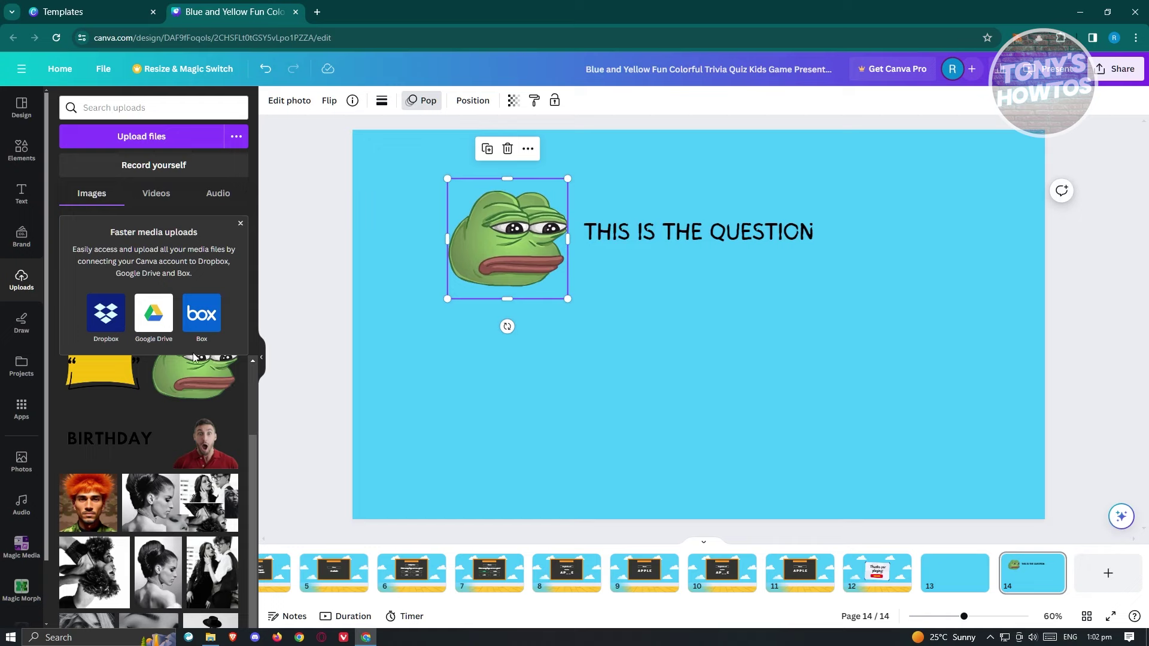
pyautogui.click(33, 324)
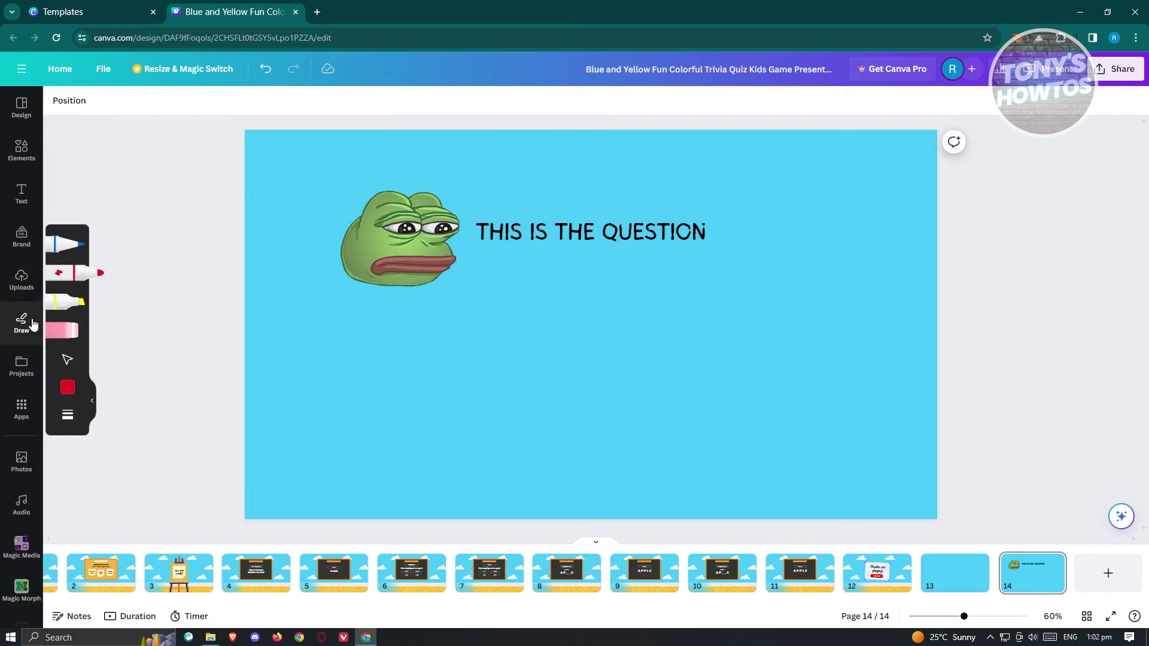
# Switch the side panel from Projects and Apps to the Elements shapes and lines library
pyautogui.click(28, 372)
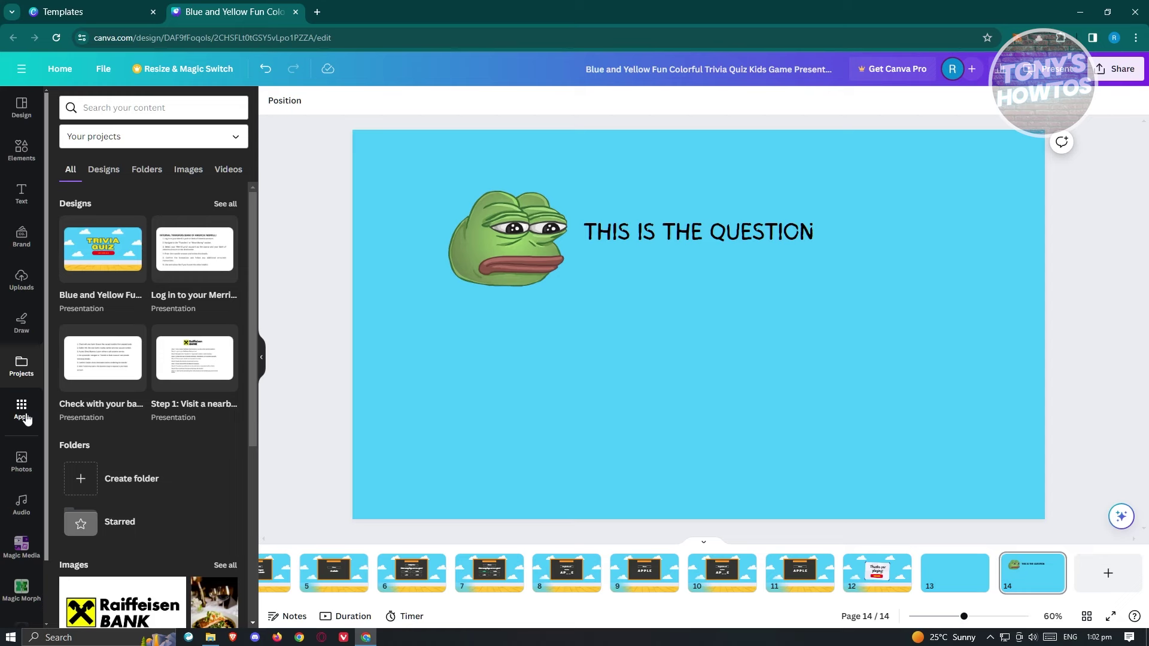
pyautogui.click(29, 396)
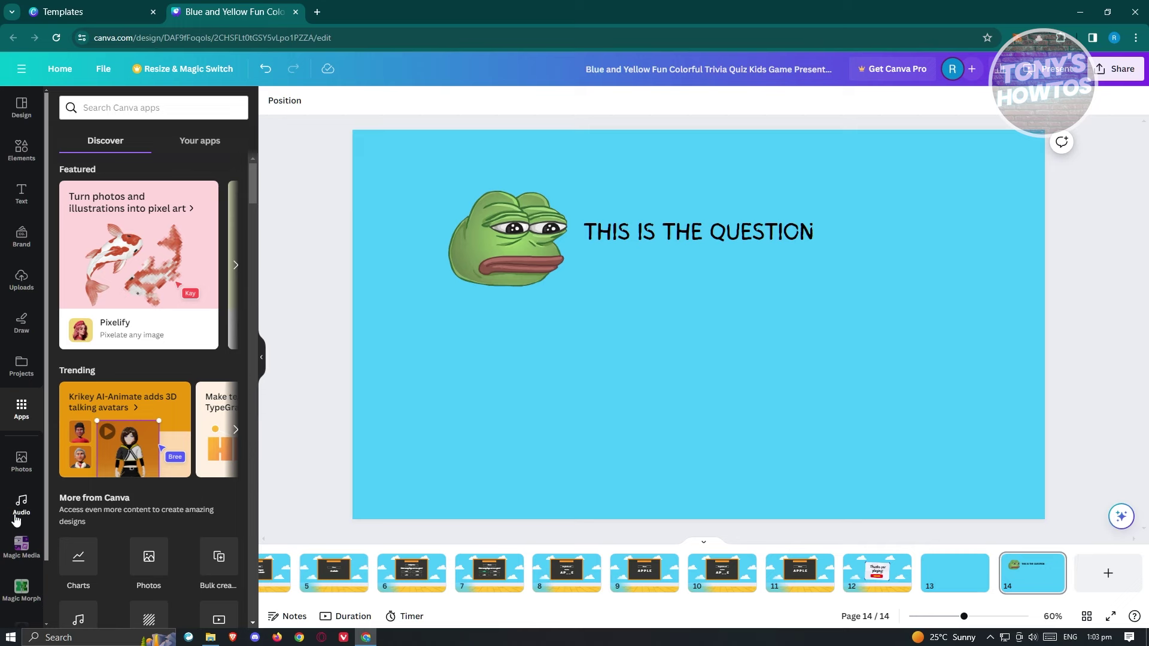
pyautogui.click(34, 149)
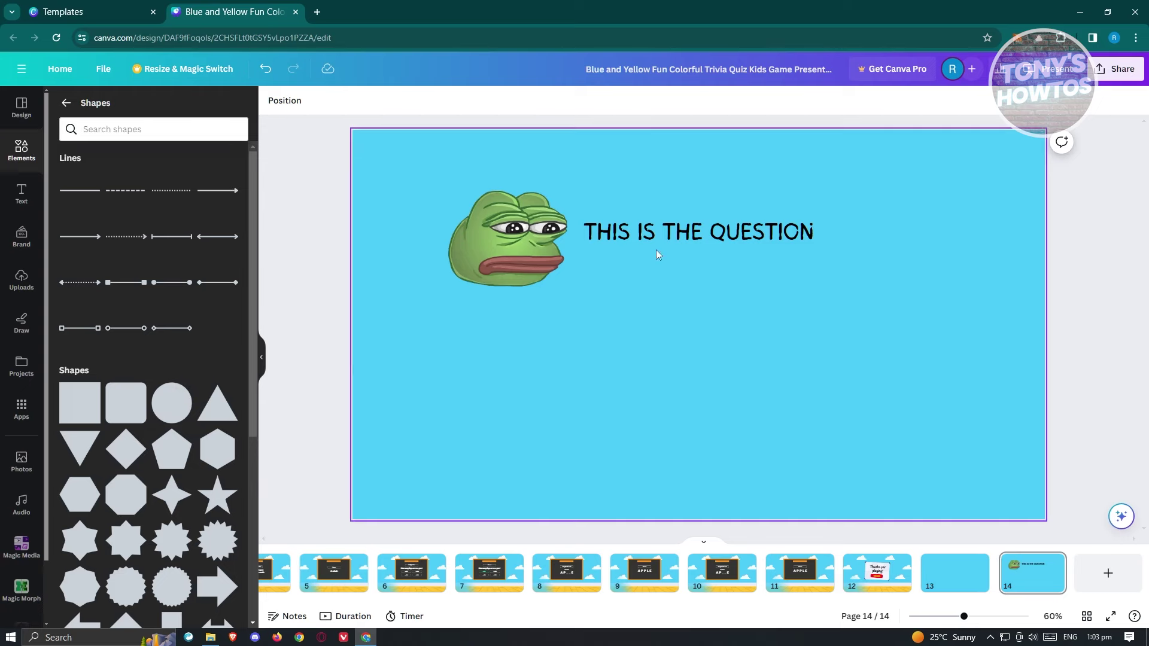
# Reposition the question heading and enlarge the frog so it overflows the slide's left edge
pyautogui.click(772, 232)
pyautogui.moveTo(772, 232); pyautogui.dragTo(772, 289)
pyautogui.moveTo(509, 239); pyautogui.dragTo(494, 335)
pyautogui.moveTo(718, 298); pyautogui.dragTo(705, 276)
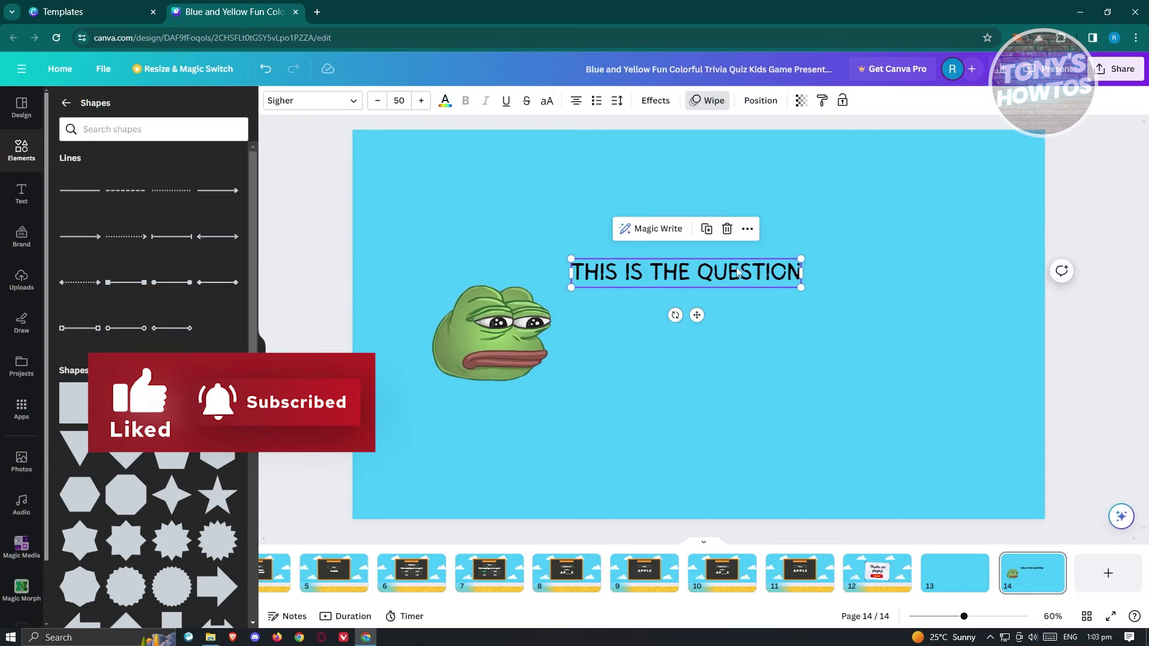
pyautogui.moveTo(745, 274); pyautogui.dragTo(737, 225)
pyautogui.moveTo(550, 277); pyautogui.dragTo(728, 3)
pyautogui.moveTo(676, 149); pyautogui.dragTo(496, 361)
# Move the question heading to the upper right and bring up the full Shapes collection
pyautogui.click(1104, 322)
pyautogui.click(719, 228)
pyautogui.moveTo(718, 228); pyautogui.dragTo(795, 221)
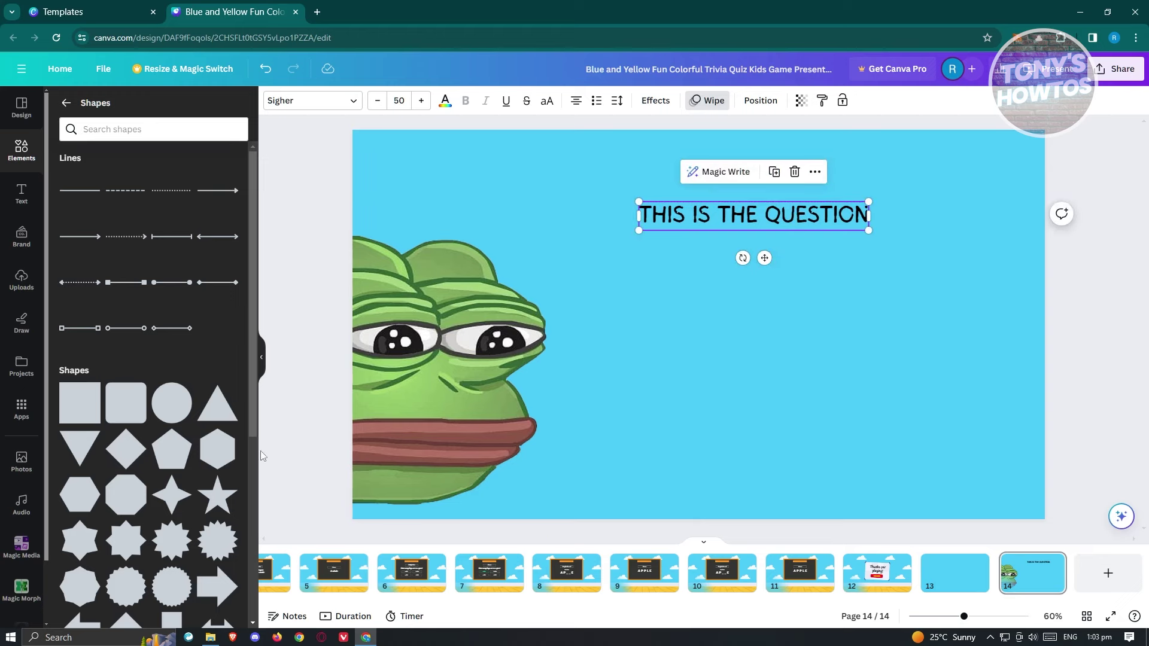
pyautogui.scroll(-5, 144, 444)
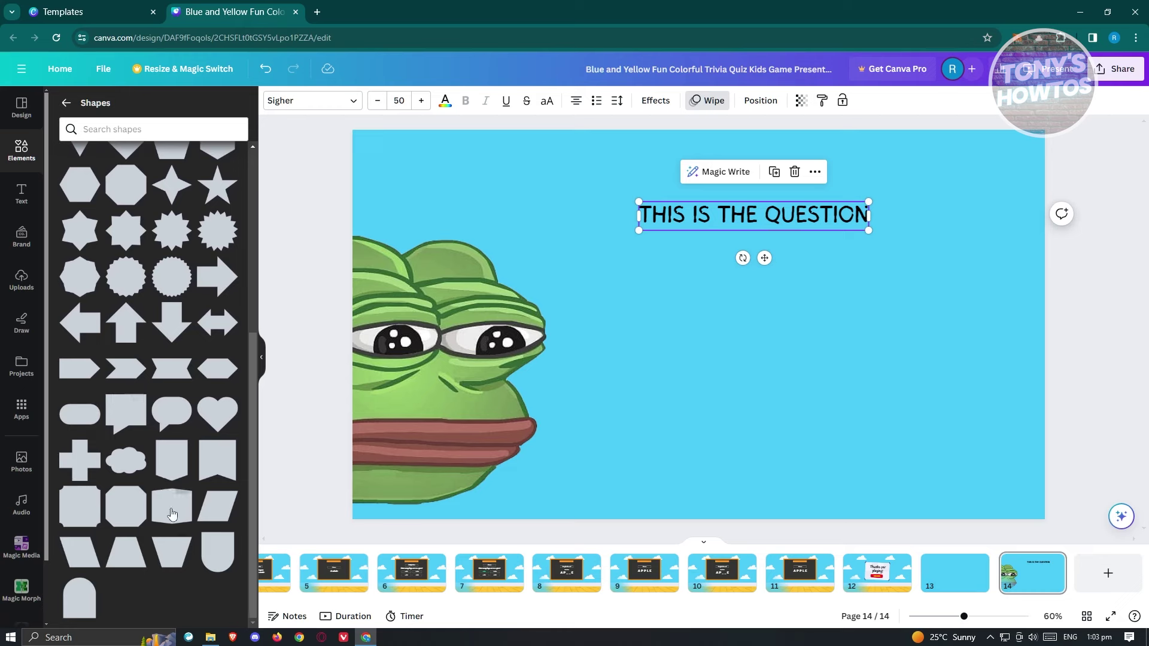
pyautogui.scroll(3, 172, 509)
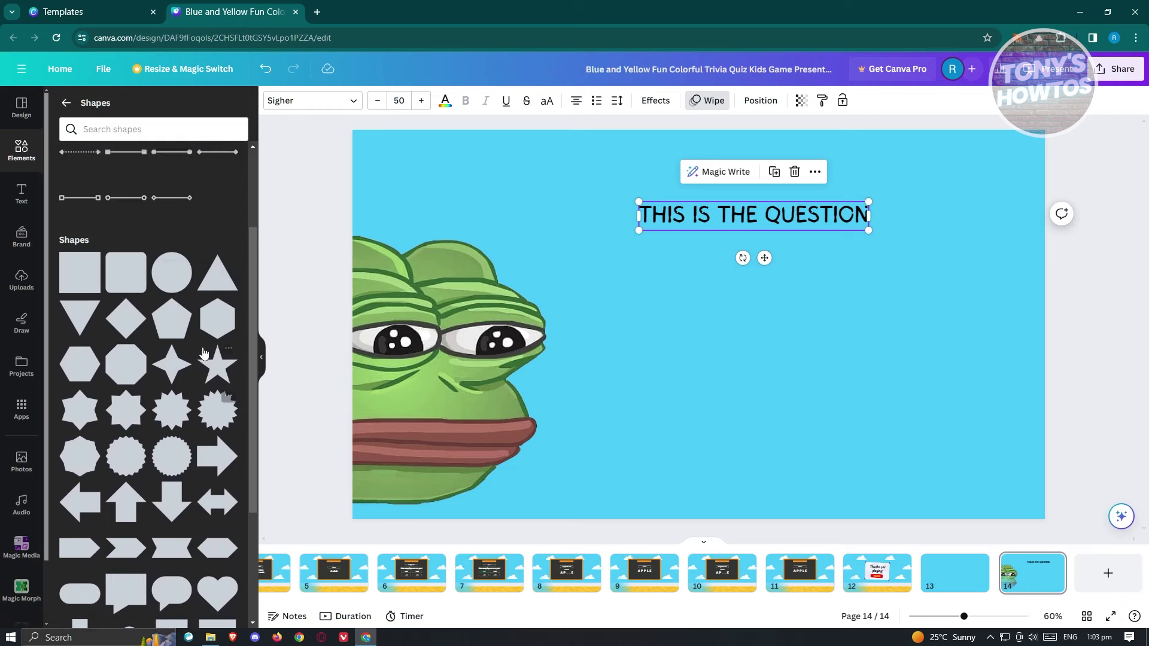
pyautogui.scroll(3, 203, 352)
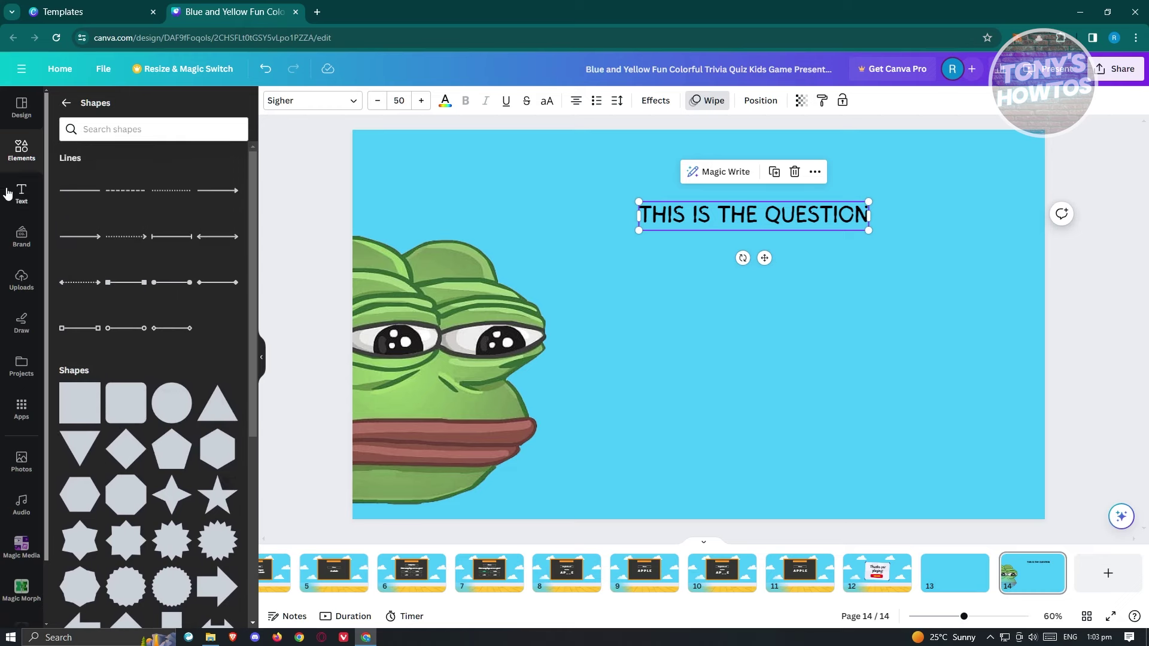
pyautogui.click(20, 153)
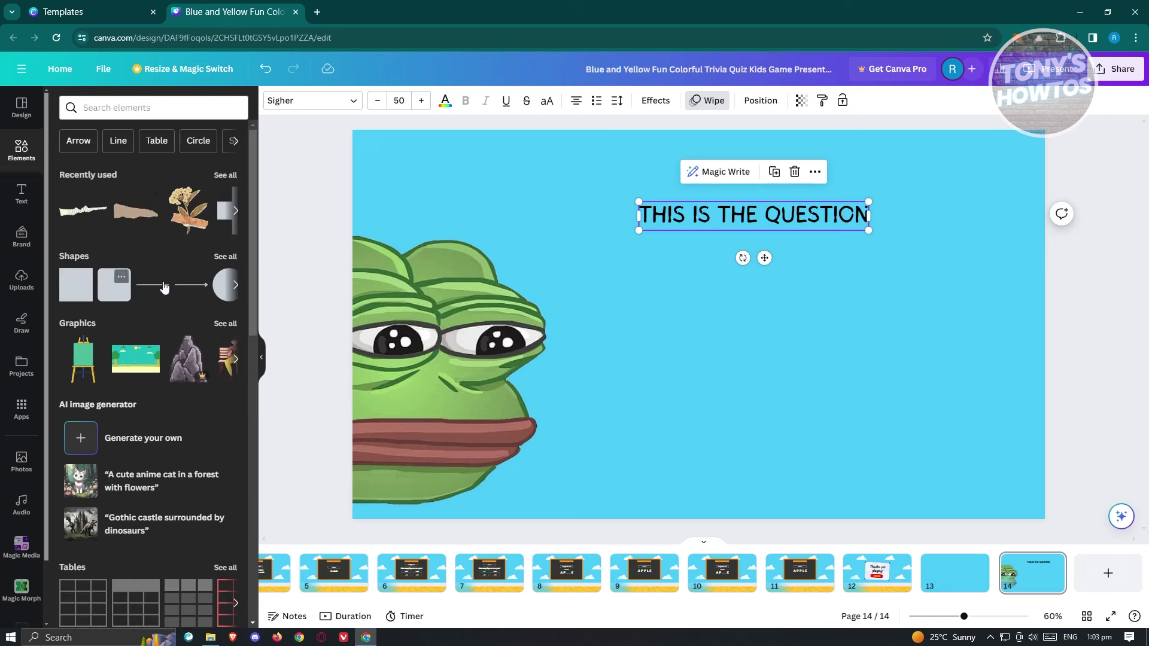
pyautogui.click(219, 257)
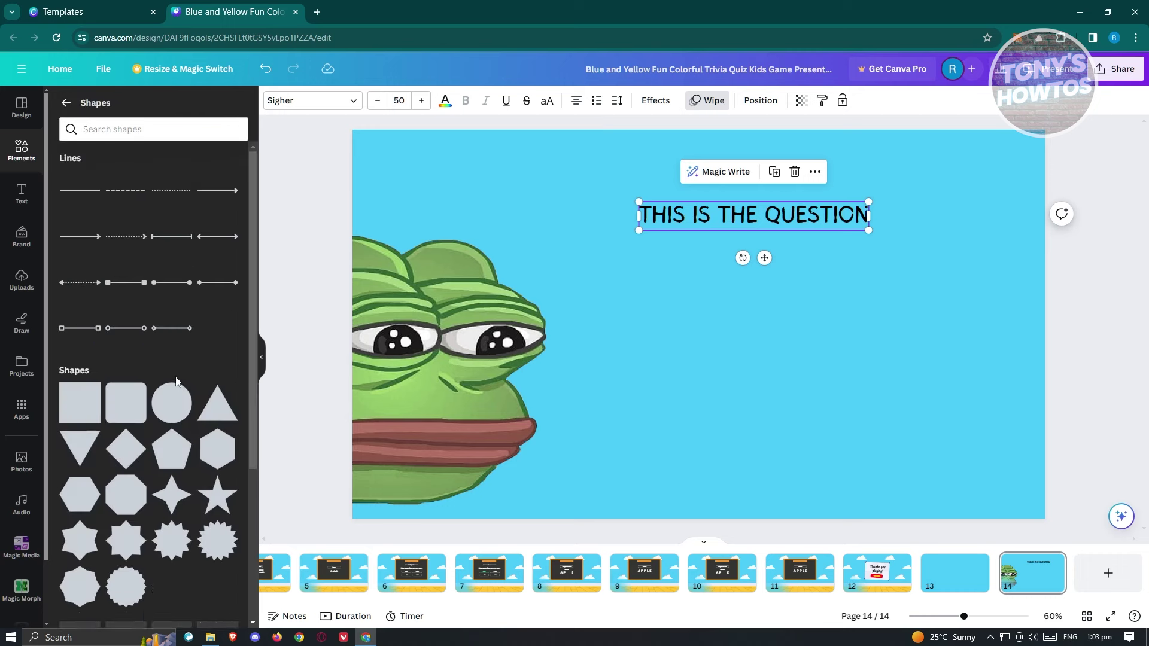
pyautogui.scroll(-3, 179, 376)
pyautogui.scroll(-2, 178, 376)
# Add a near-white pill shape below the heading, made shorter and narrower
pyautogui.moveTo(82, 413); pyautogui.dragTo(668, 308)
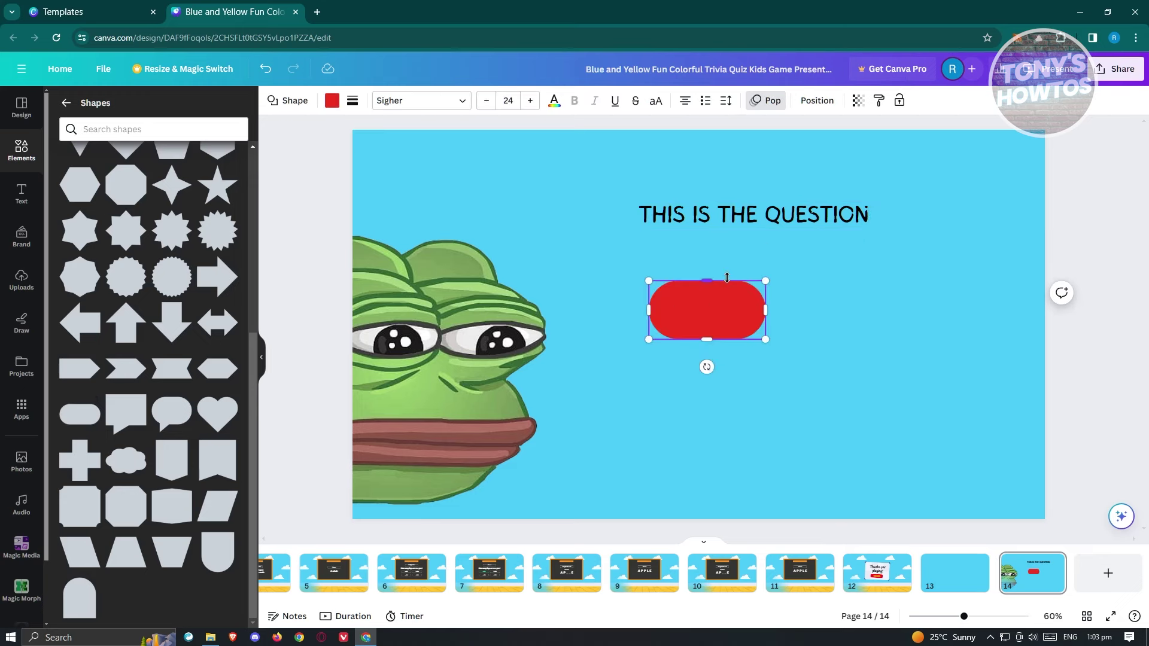
pyautogui.click(332, 101)
pyautogui.click(65, 238)
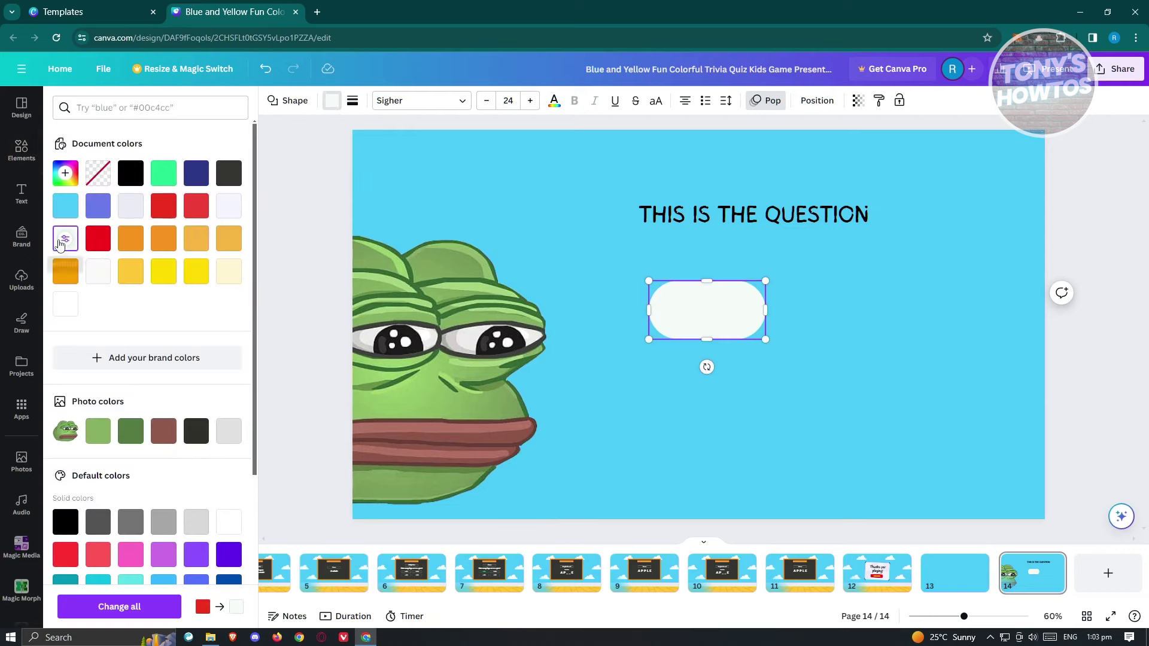
pyautogui.moveTo(713, 324); pyautogui.dragTo(956, 290)
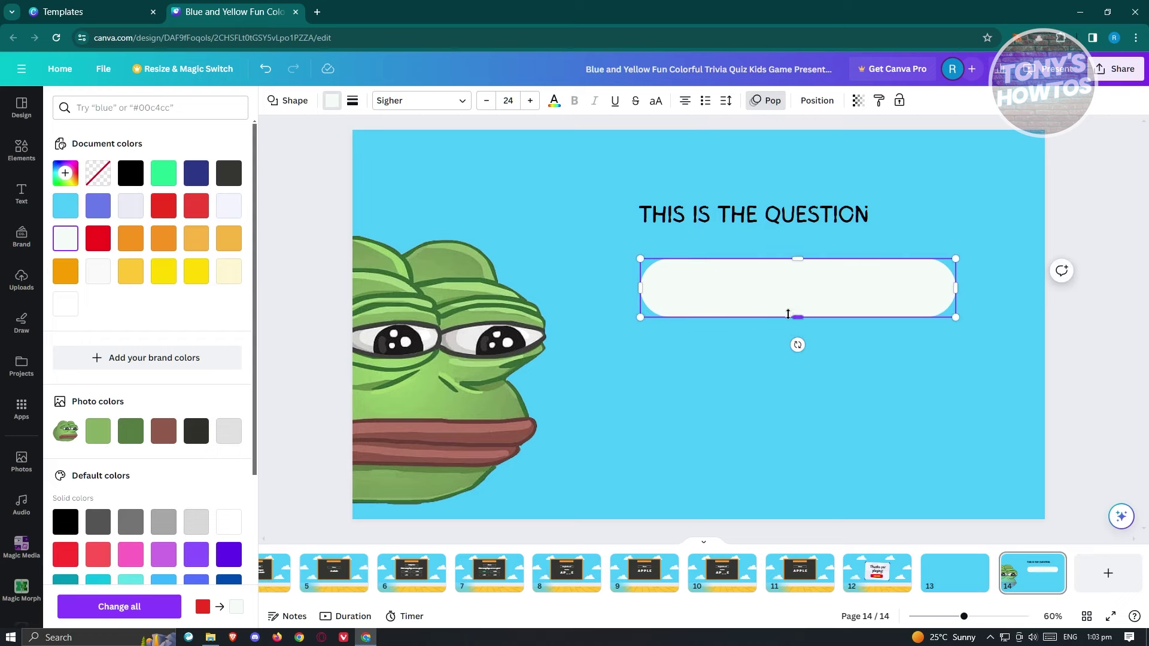
pyautogui.moveTo(801, 316)
pyautogui.mouseDown()
pyautogui.moveTo(801, 293)
pyautogui.moveTo(801, 306)
pyautogui.mouseUp()
pyautogui.moveTo(953, 284); pyautogui.dragTo(881, 282)
# Write 'A.) THE FIRST CHOICE' inside the pill, left-aligned
pyautogui.click(778, 280)
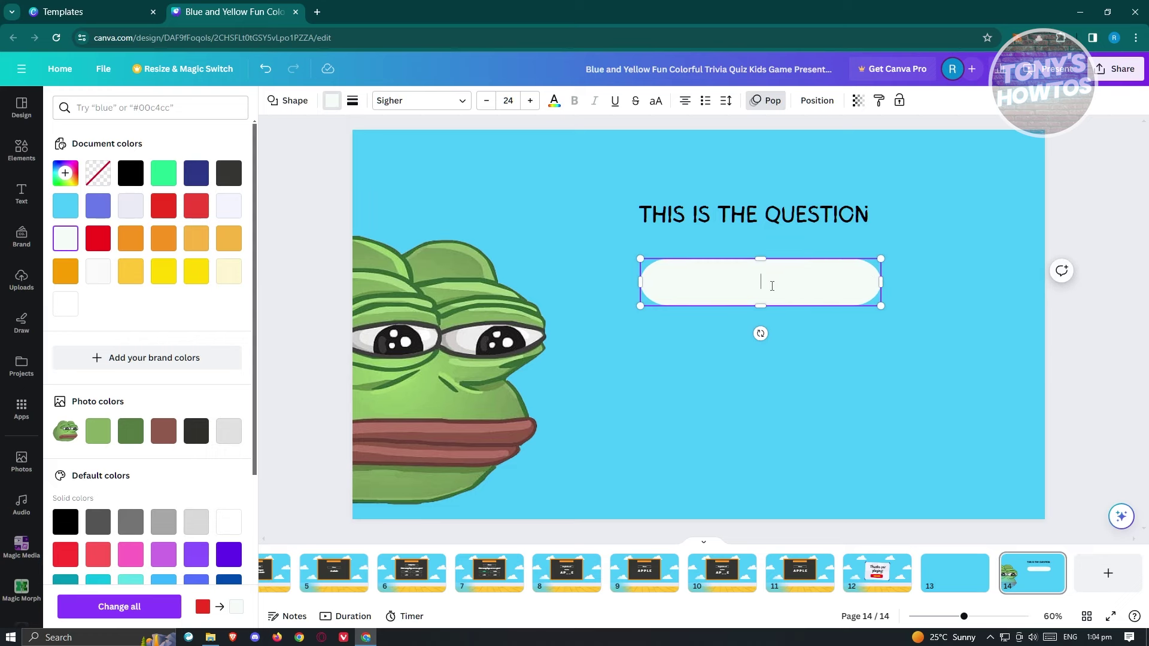
pyautogui.write('THE FIRST CHOICE')
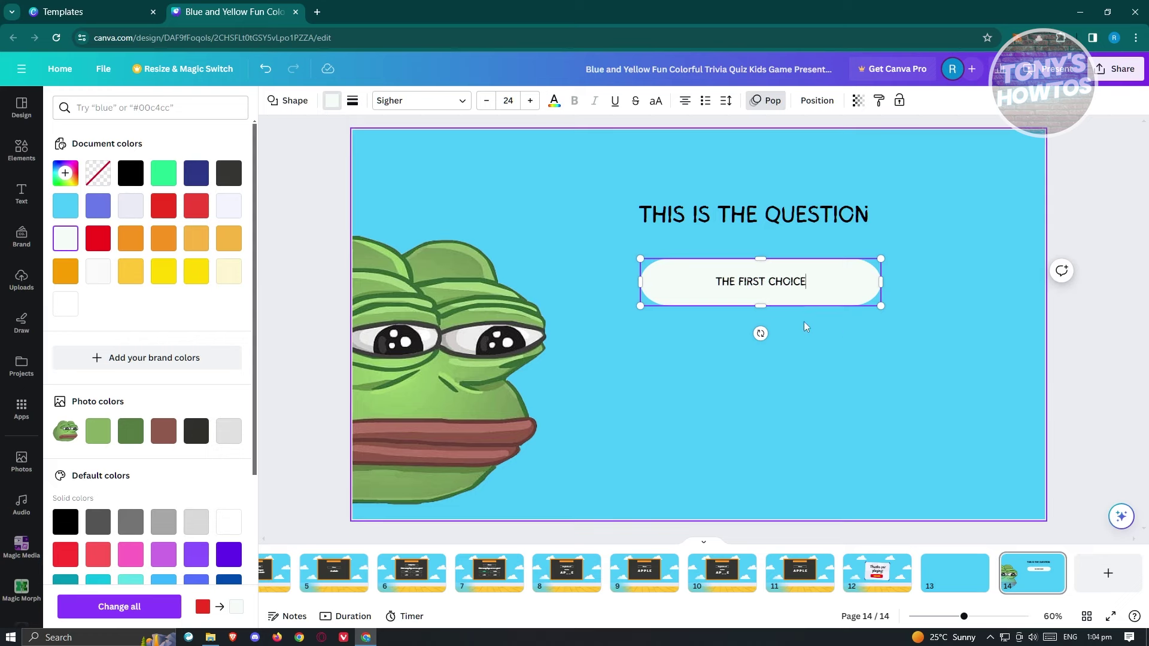
pyautogui.write('A')
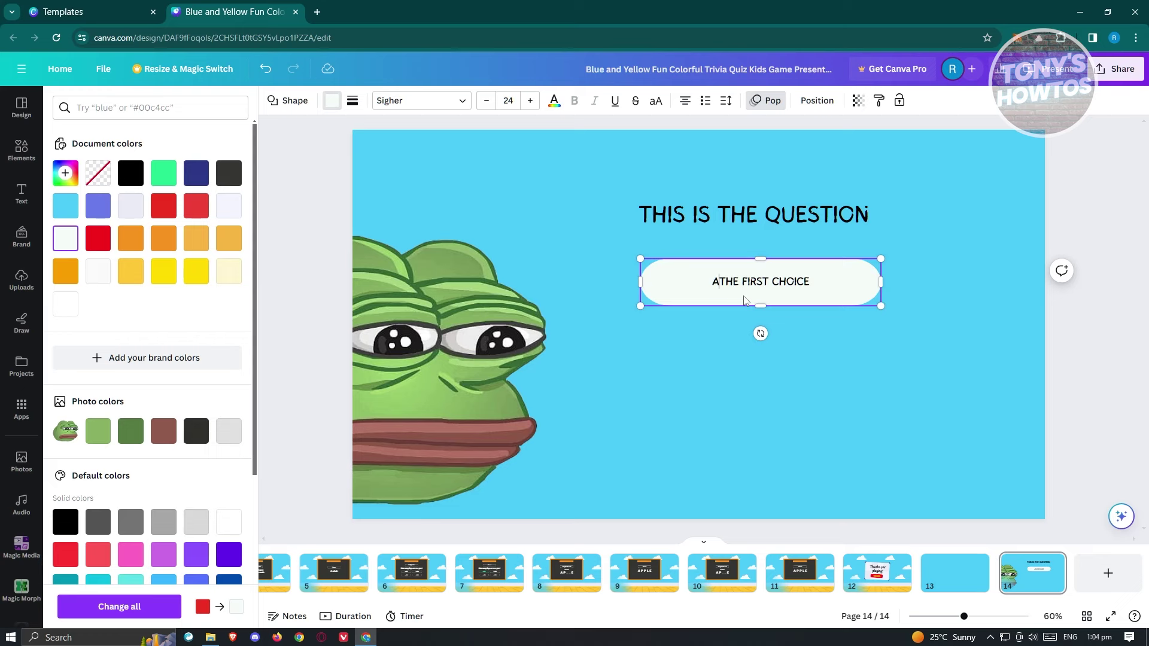
pyautogui.write('.)')
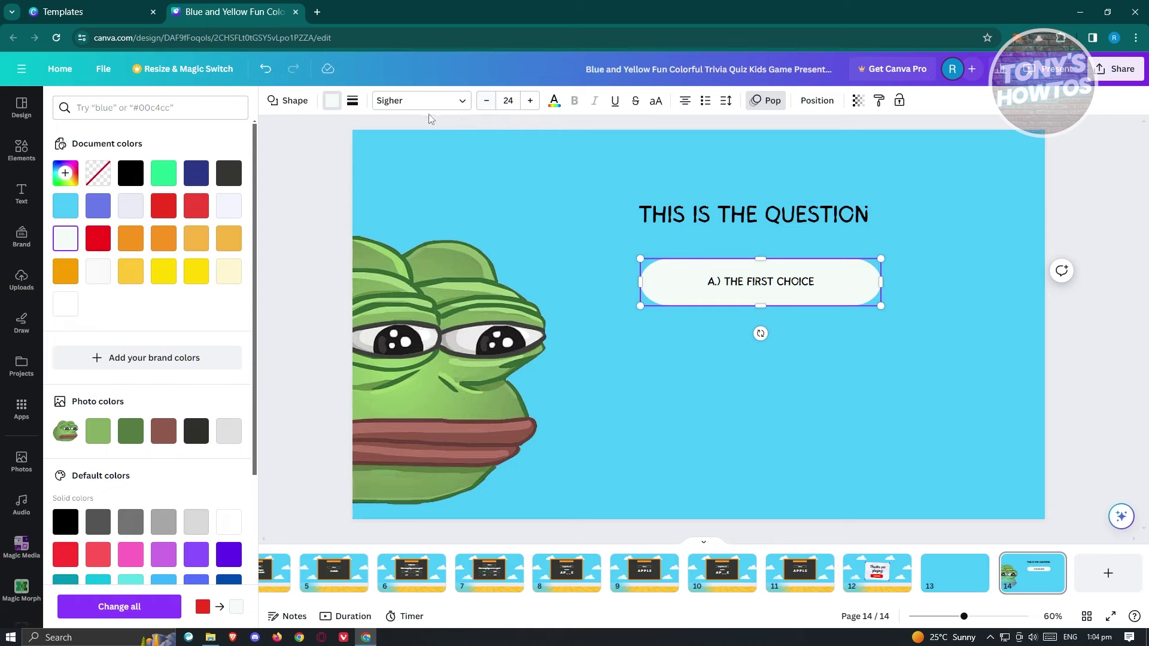
pyautogui.click(685, 101)
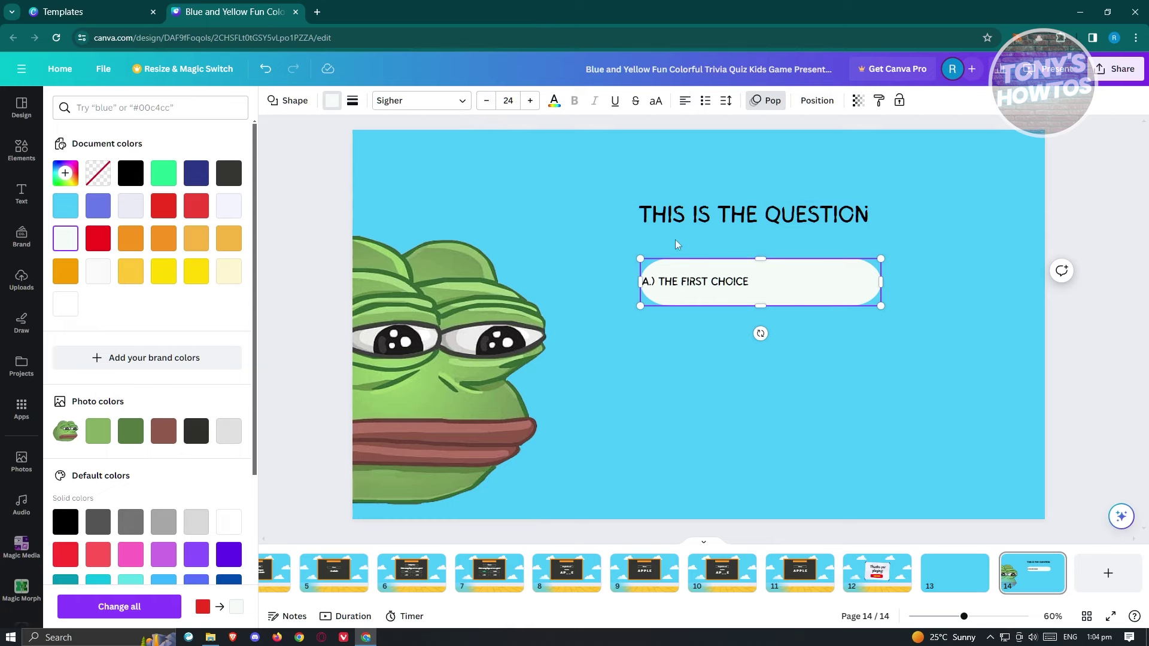
pyautogui.click(658, 282)
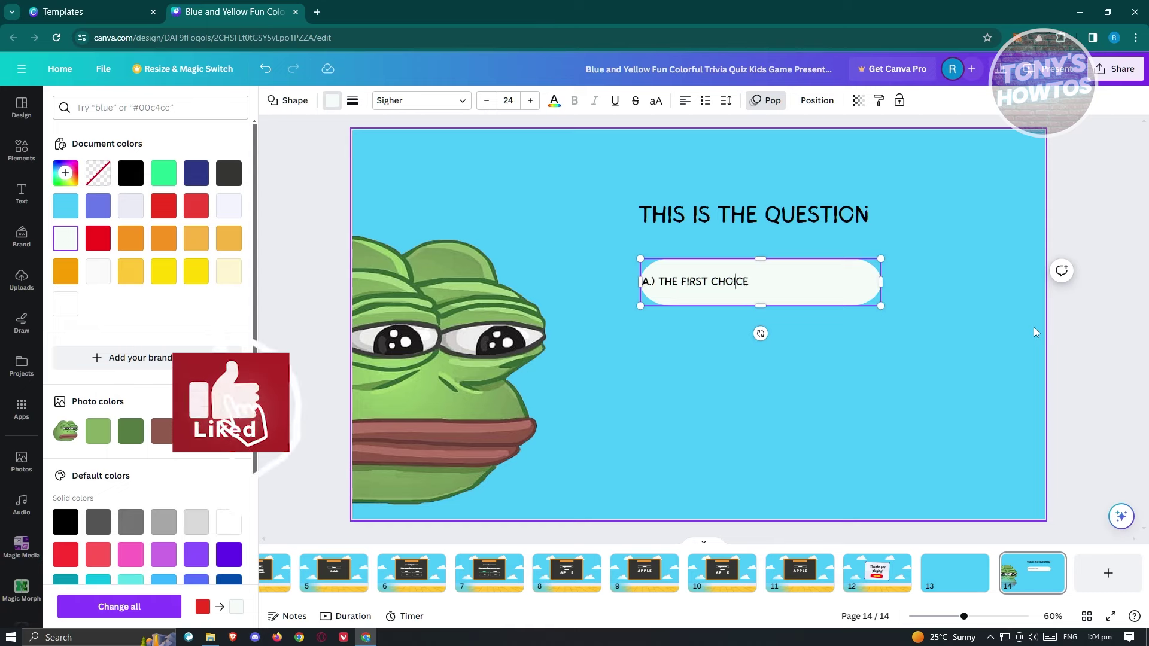
pyautogui.press('Home')
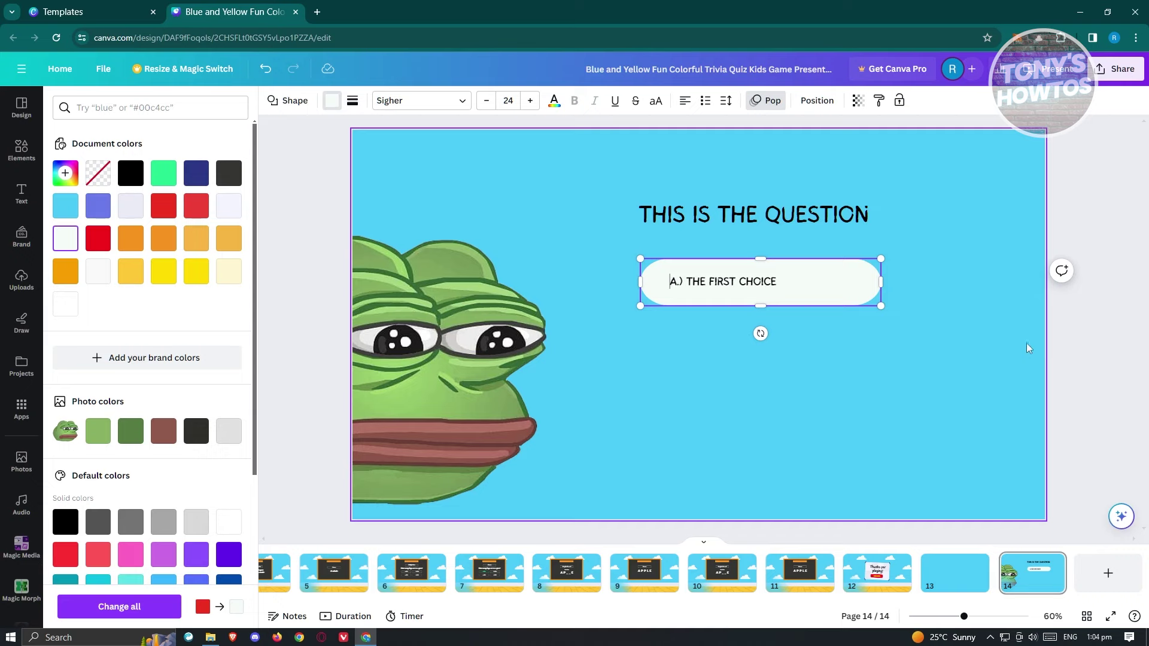
pyautogui.press('Escape')
pyautogui.click(1062, 214)
pyautogui.click(817, 269)
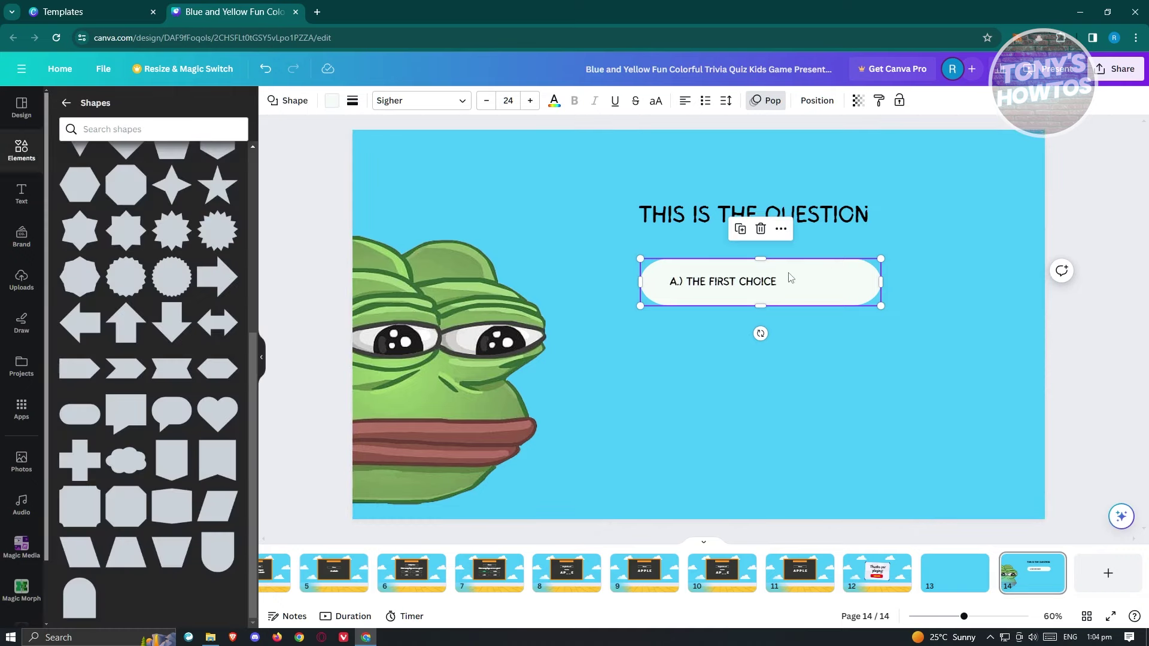
# Duplicate the answer pill twice, stacking the copies in the second and third slots
pyautogui.click(741, 231)
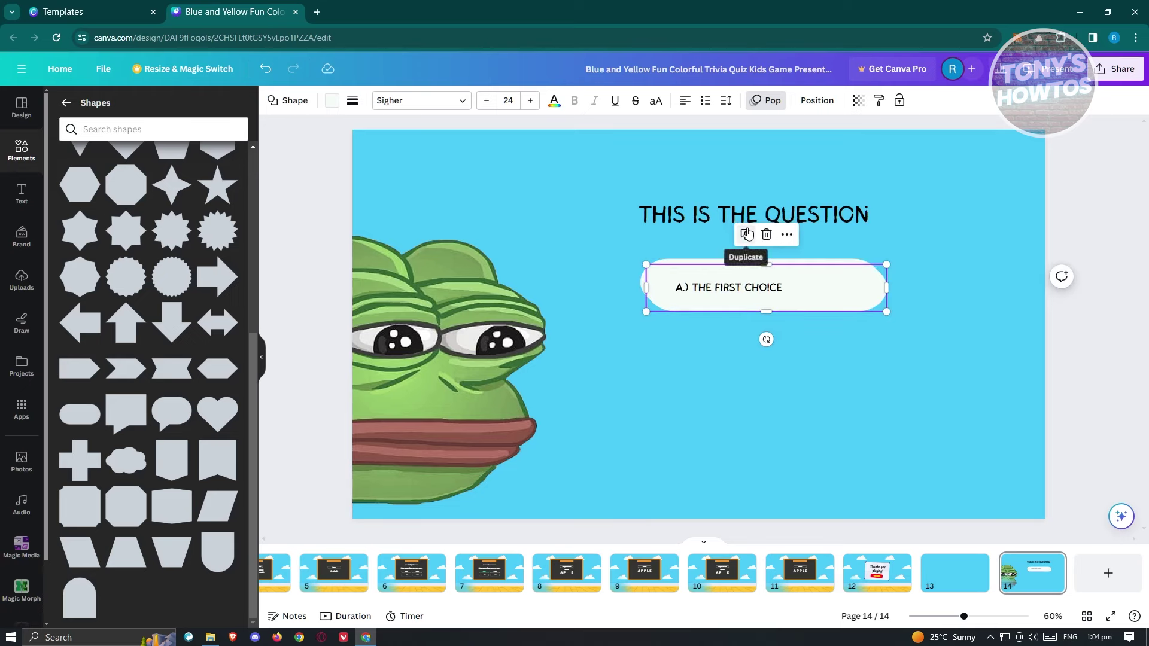
pyautogui.click(747, 234)
pyautogui.moveTo(786, 293); pyautogui.dragTo(773, 420)
pyautogui.click(785, 295)
pyautogui.moveTo(785, 295); pyautogui.dragTo(783, 348)
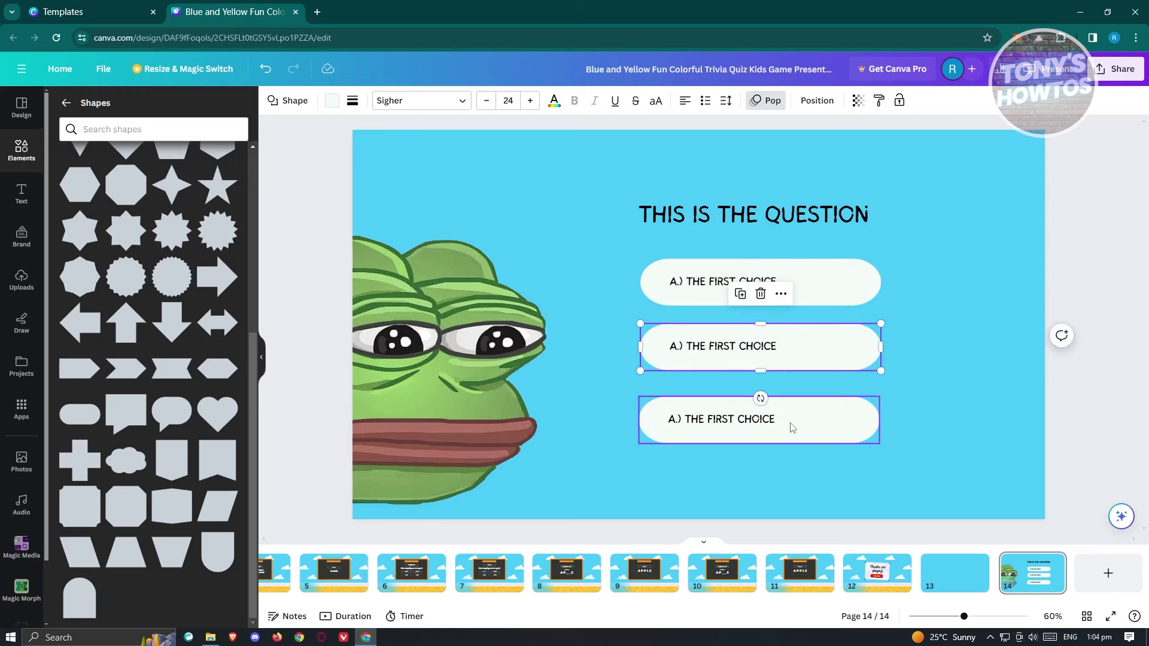
# Replace FIRST with SECOND and THIRD in the two copied pills
pyautogui.doubleClick(775, 349)
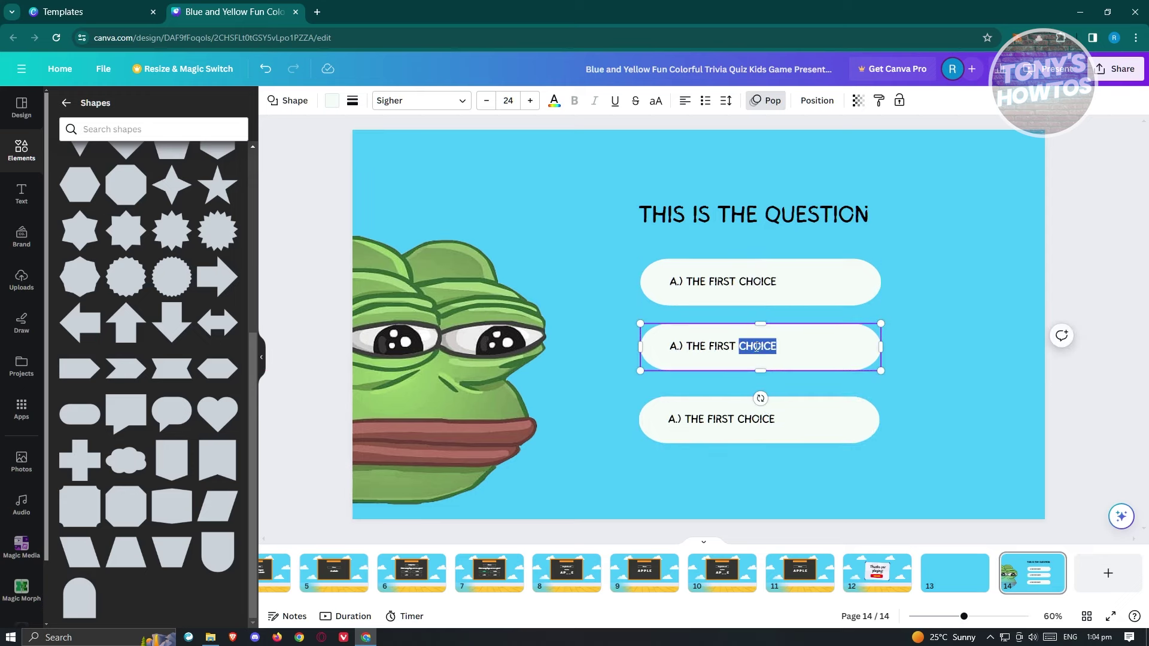
pyautogui.click(692, 347)
pyautogui.moveTo(710, 346); pyautogui.dragTo(735, 342)
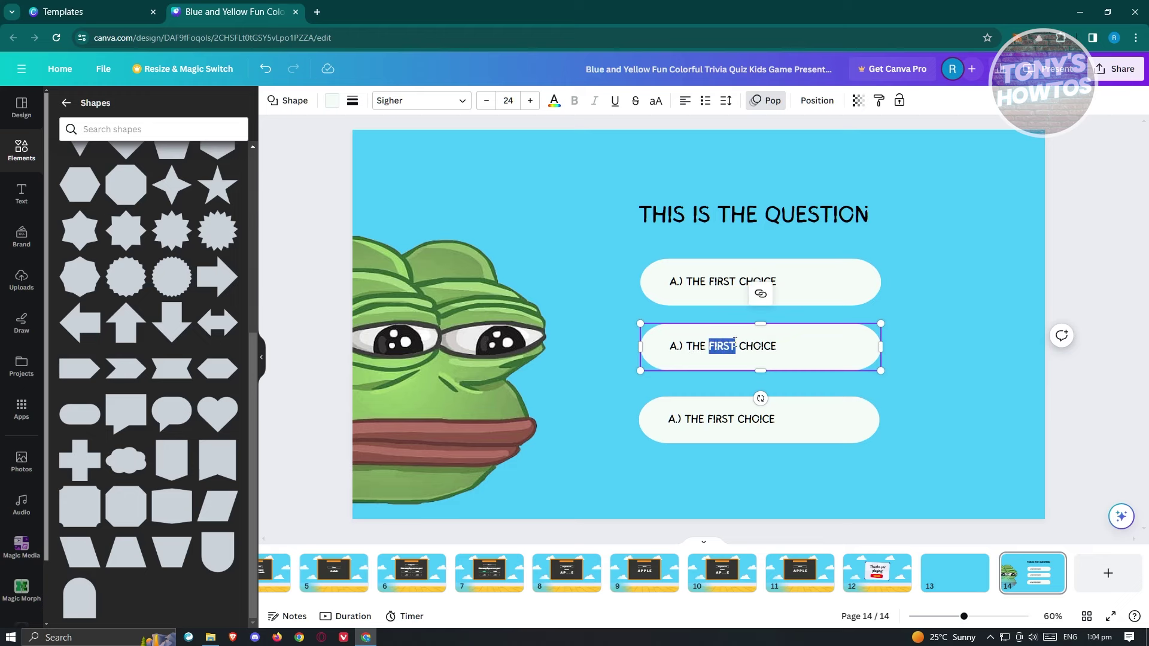
pyautogui.write('SECOND')
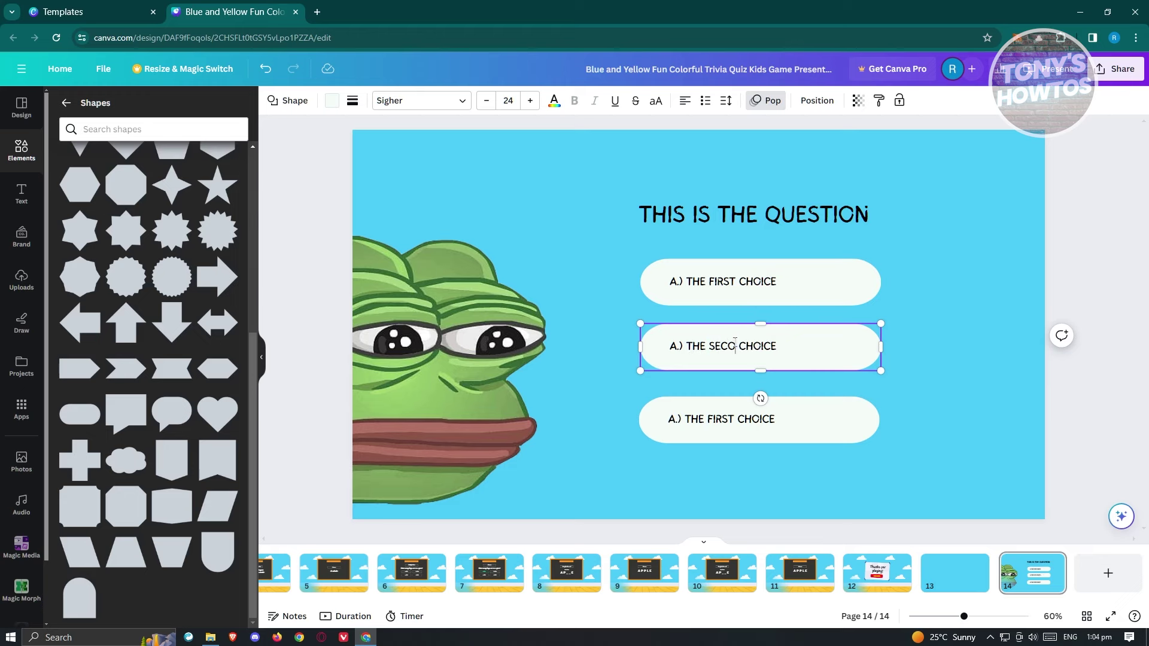
pyautogui.click(723, 413)
pyautogui.click(732, 417)
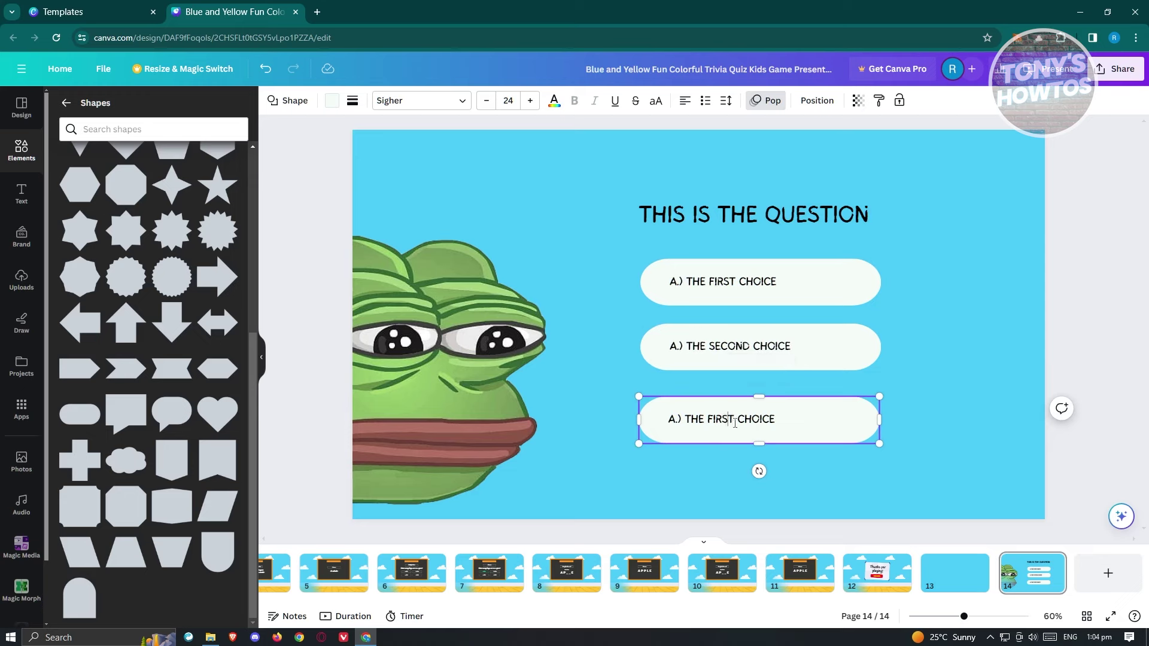
pyautogui.moveTo(712, 419); pyautogui.dragTo(705, 419)
pyautogui.write('THIRD')
# Change the copied pills' leading letters from A to B and C
pyautogui.click(1109, 328)
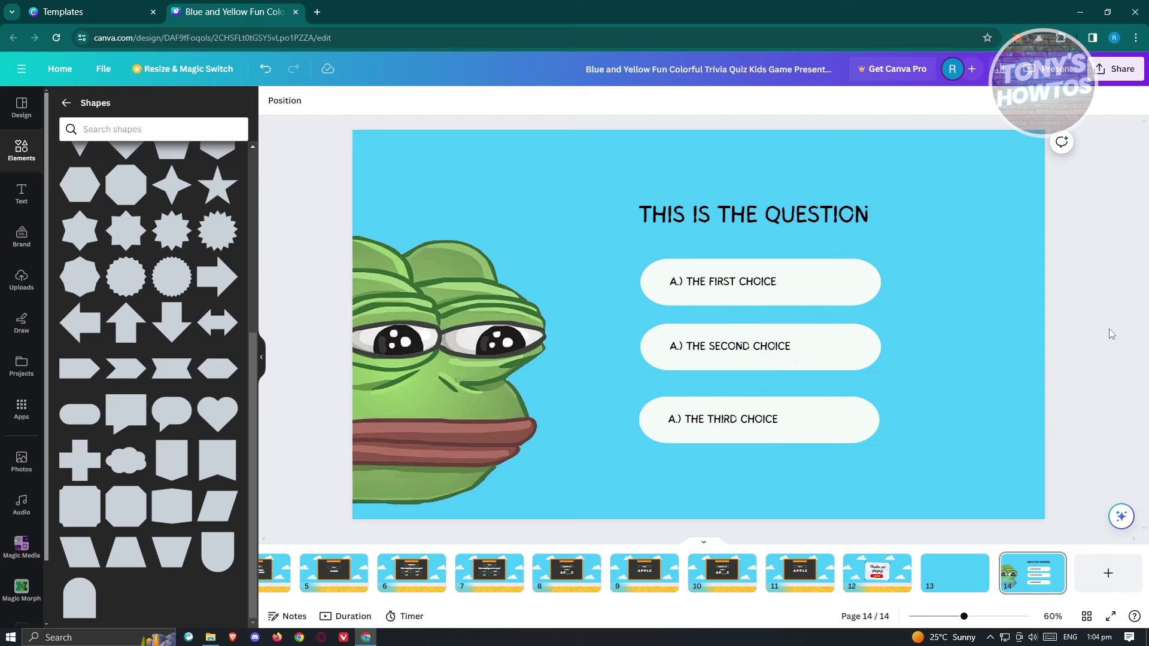
pyautogui.click(680, 349)
pyautogui.click(679, 347)
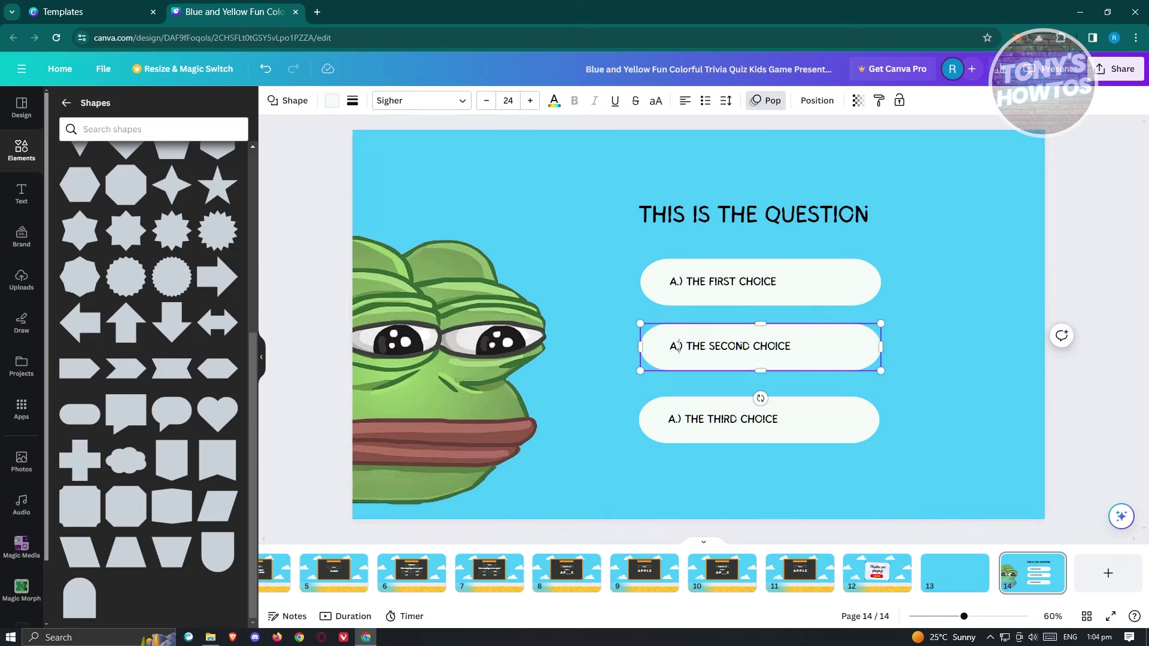
pyautogui.press('BackSpace')
pyautogui.write('b')
pyautogui.press('BackSpace')
pyautogui.write('B')
pyautogui.click(675, 429)
pyautogui.click(677, 419)
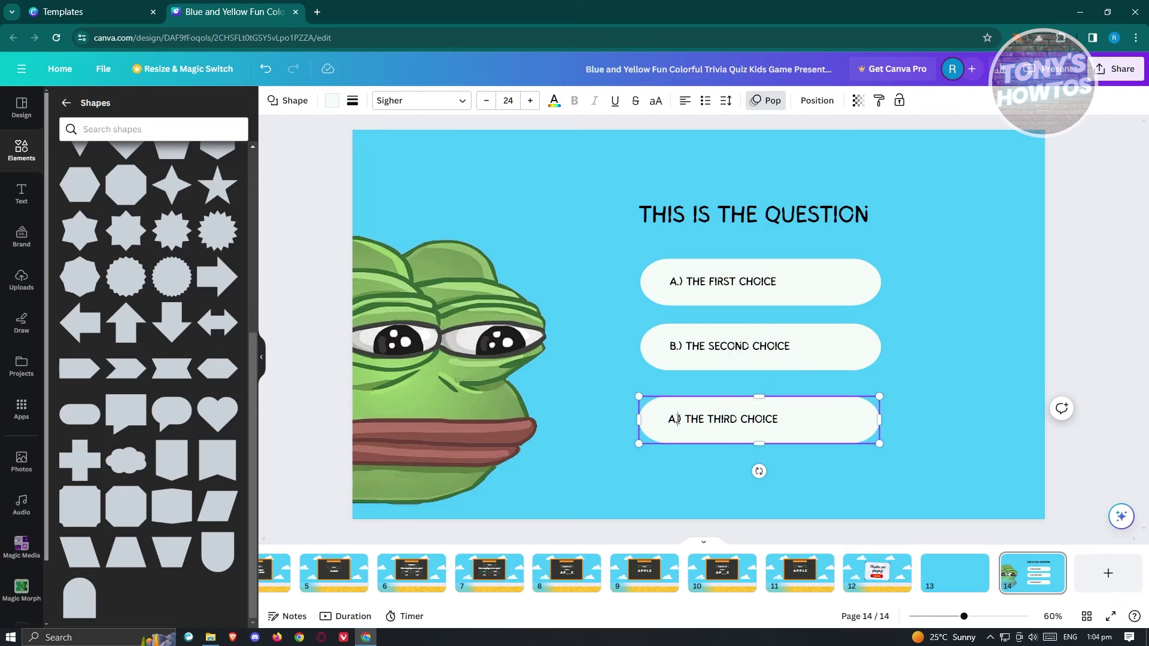
pyautogui.press('BackSpace')
pyautogui.write('C')
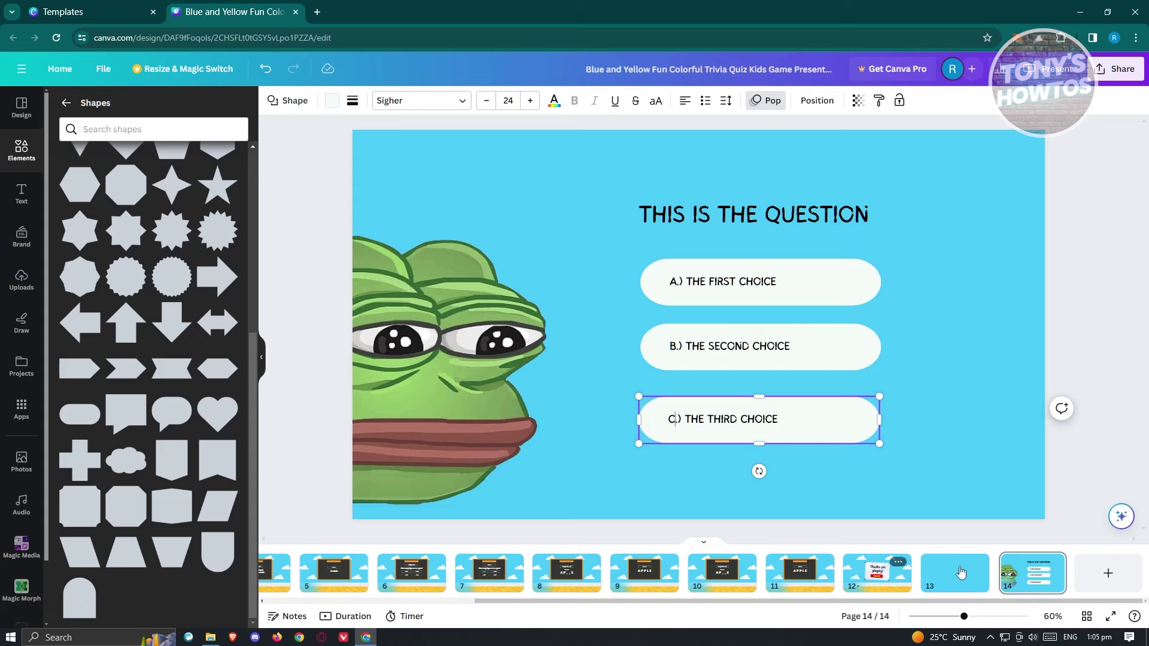
# Copy a cloud from the Thanks for playing page
pyautogui.click(877, 574)
pyautogui.click(858, 186)
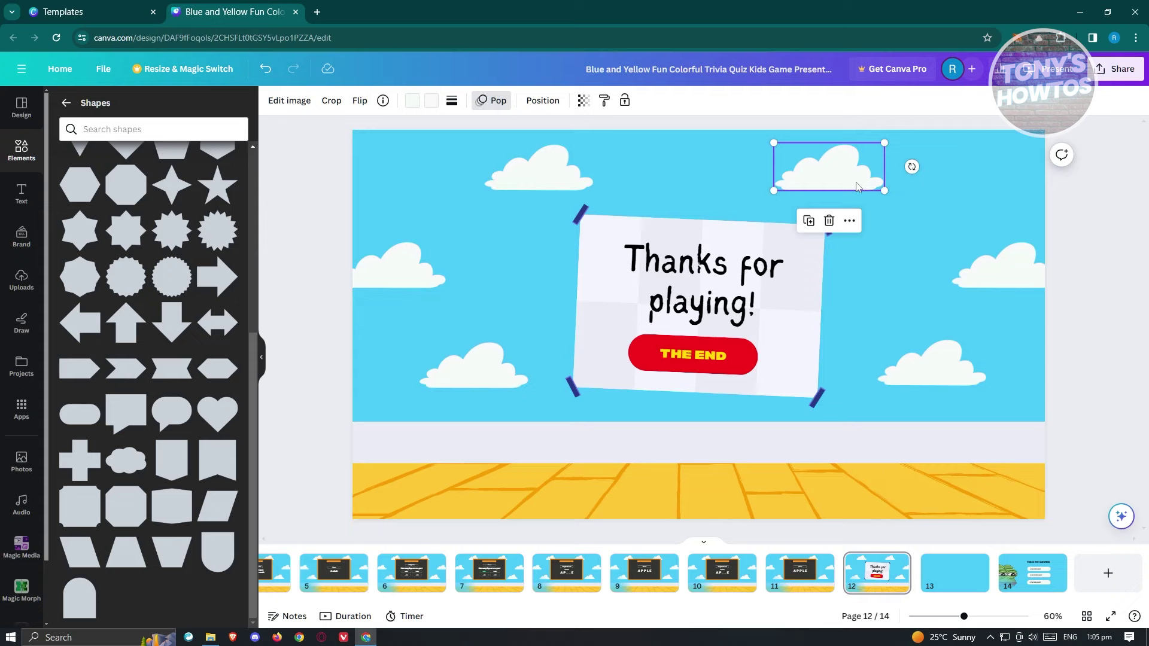
pyautogui.rightClick(858, 186)
pyautogui.click(892, 198)
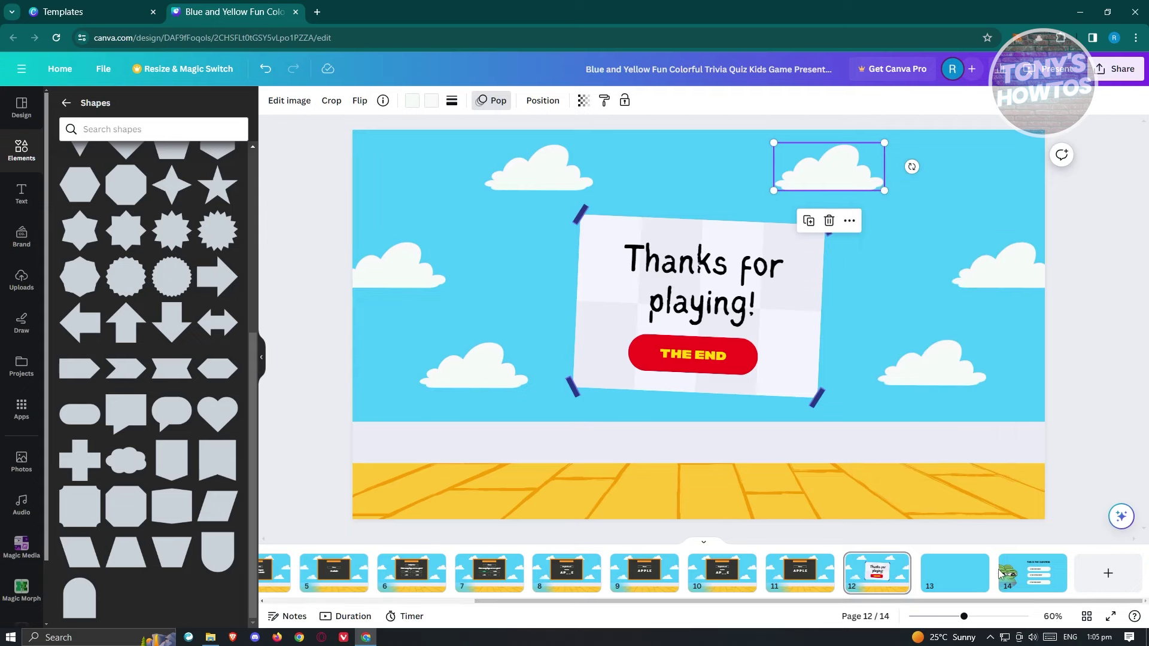
# Paste two clouds onto the question slide, at the right edge and top middle
pyautogui.click(1018, 573)
pyautogui.click(981, 328)
pyautogui.hotkey('ctrl', 'v')
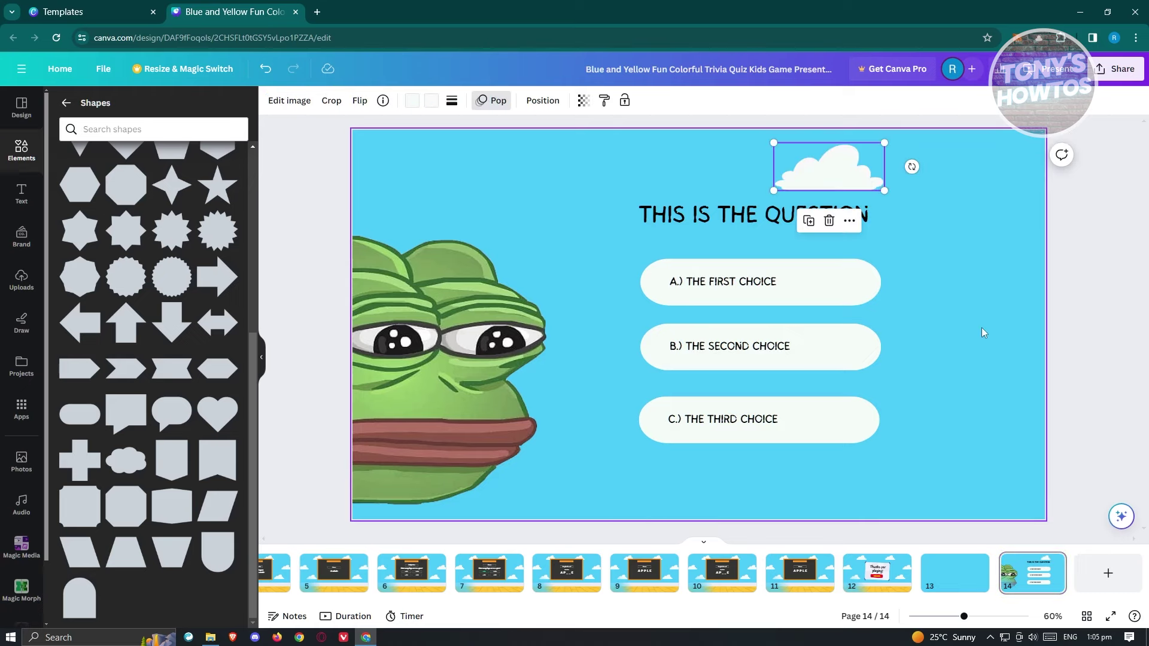
pyautogui.moveTo(881, 169); pyautogui.dragTo(483, 194)
pyautogui.moveTo(827, 165); pyautogui.dragTo(948, 165)
pyautogui.hotkey('ctrl', 'v')
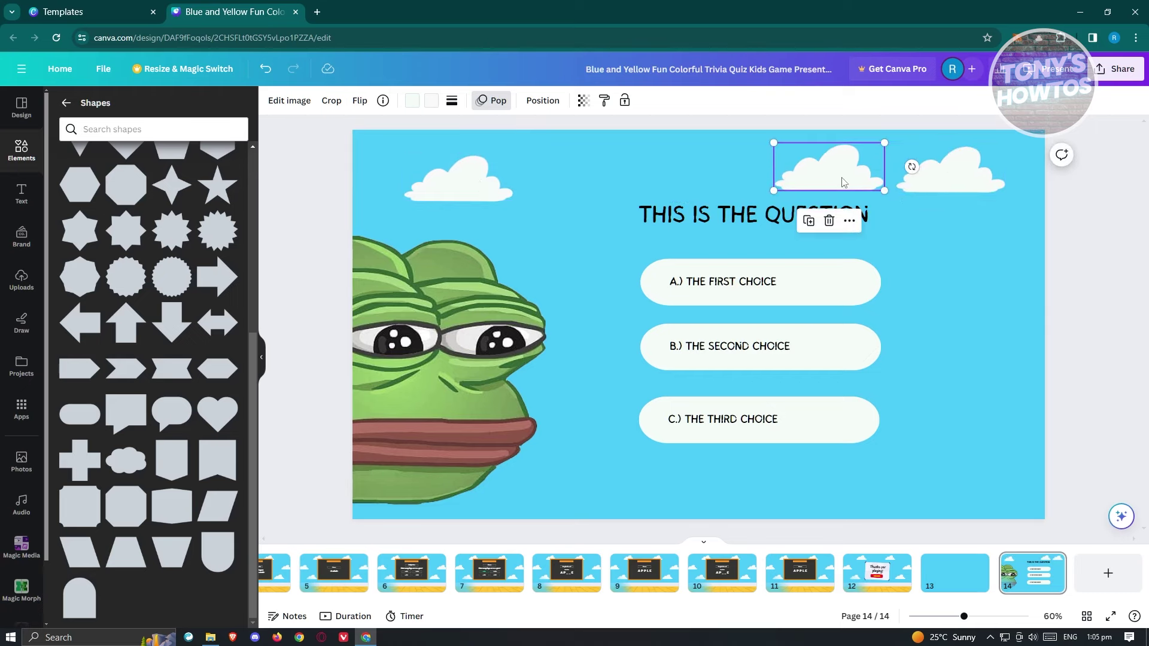
pyautogui.moveTo(774, 204); pyautogui.dragTo(553, 200)
# Paste three more clouds at the right middle, above the frog's head and near its mouth
pyautogui.hotkey('ctrl', 'v')
pyautogui.moveTo(832, 171); pyautogui.dragTo(975, 346)
pyautogui.hotkey('ctrl', 'v')
pyautogui.moveTo(846, 187); pyautogui.dragTo(563, 264)
pyautogui.hotkey('ctrl', 'v')
pyautogui.moveTo(826, 180); pyautogui.dragTo(506, 472)
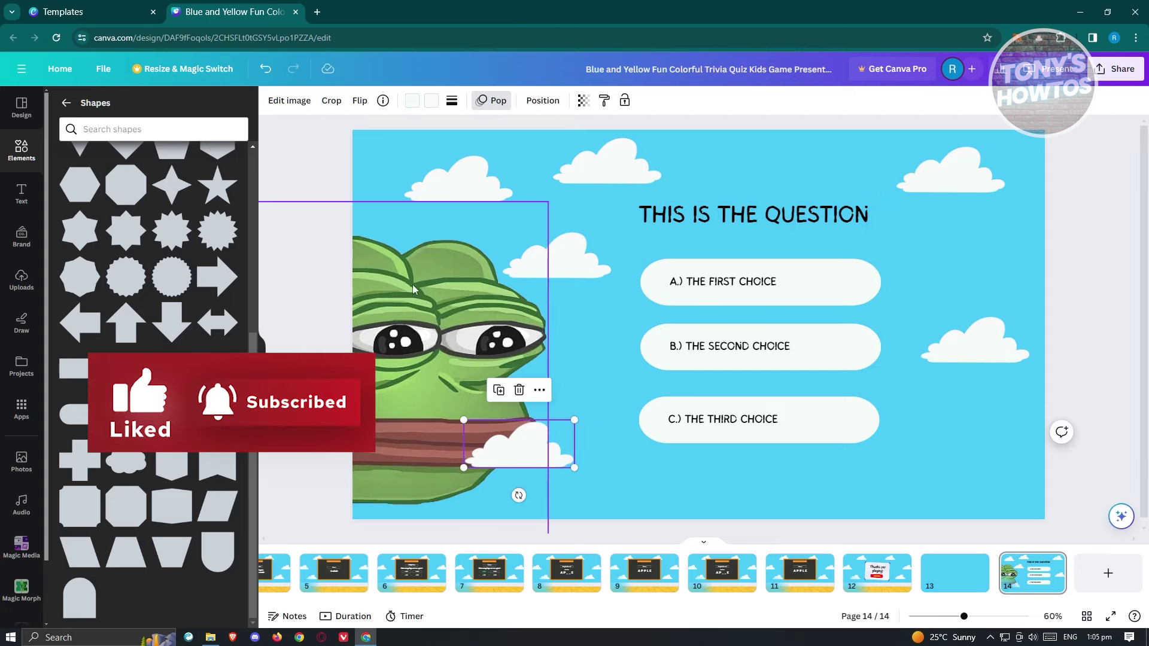
pyautogui.click(306, 332)
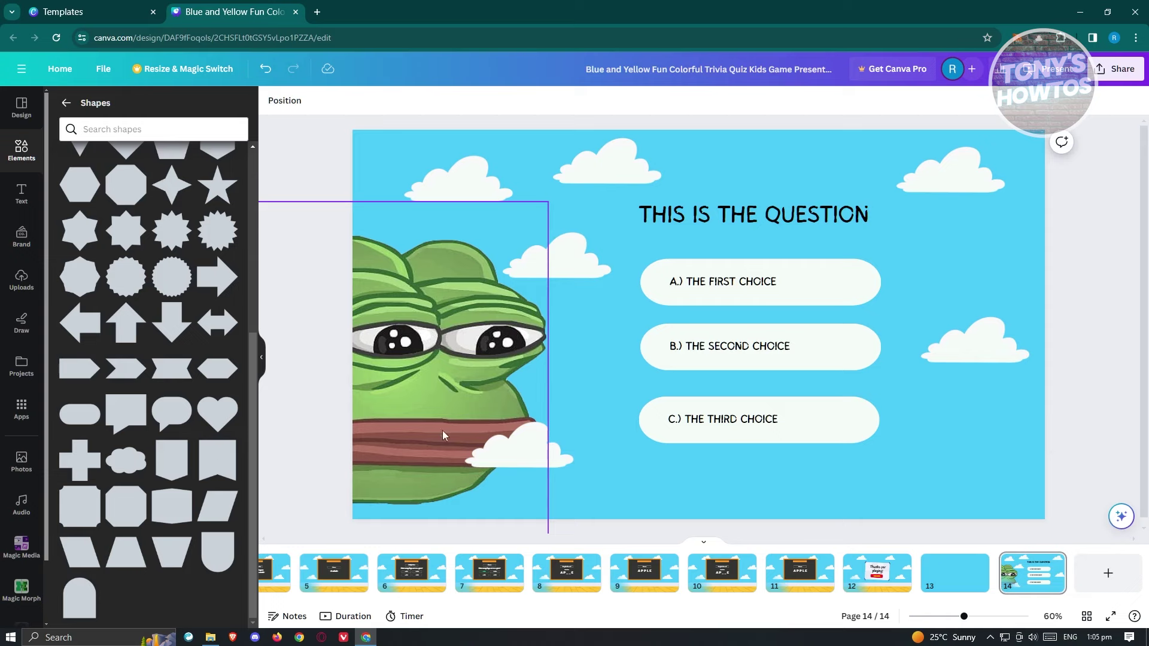
pyautogui.moveTo(519, 458); pyautogui.dragTo(513, 471)
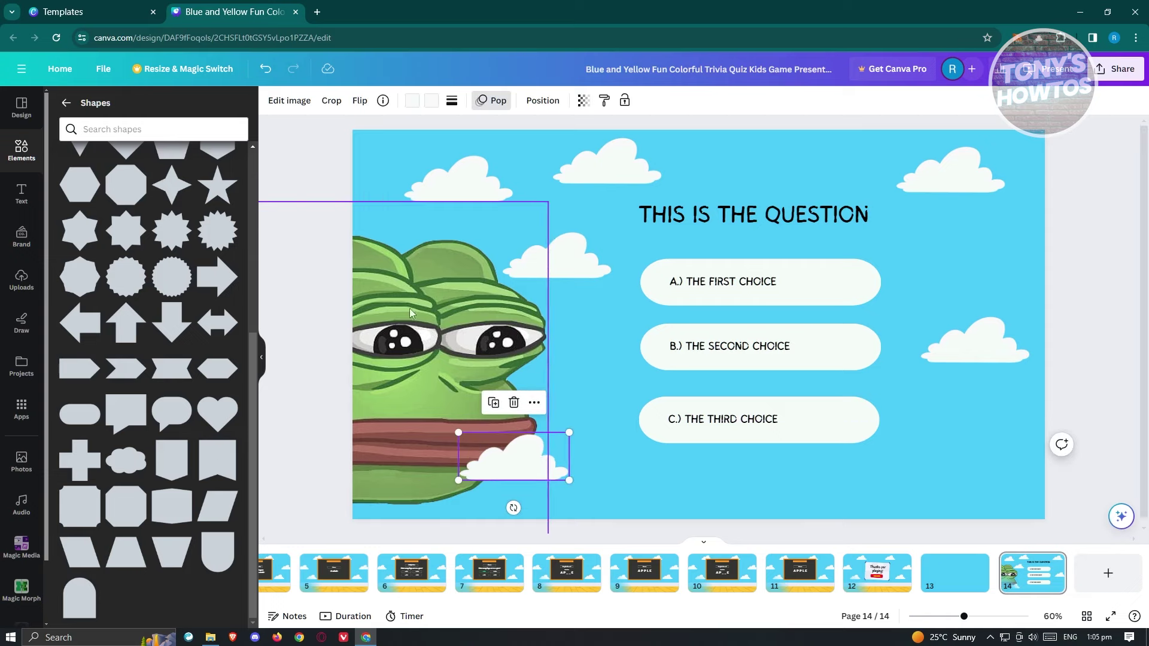
# Move the frog image to the top layer using Bring forward and the layers list
pyautogui.click(429, 313)
pyautogui.rightClick(434, 347)
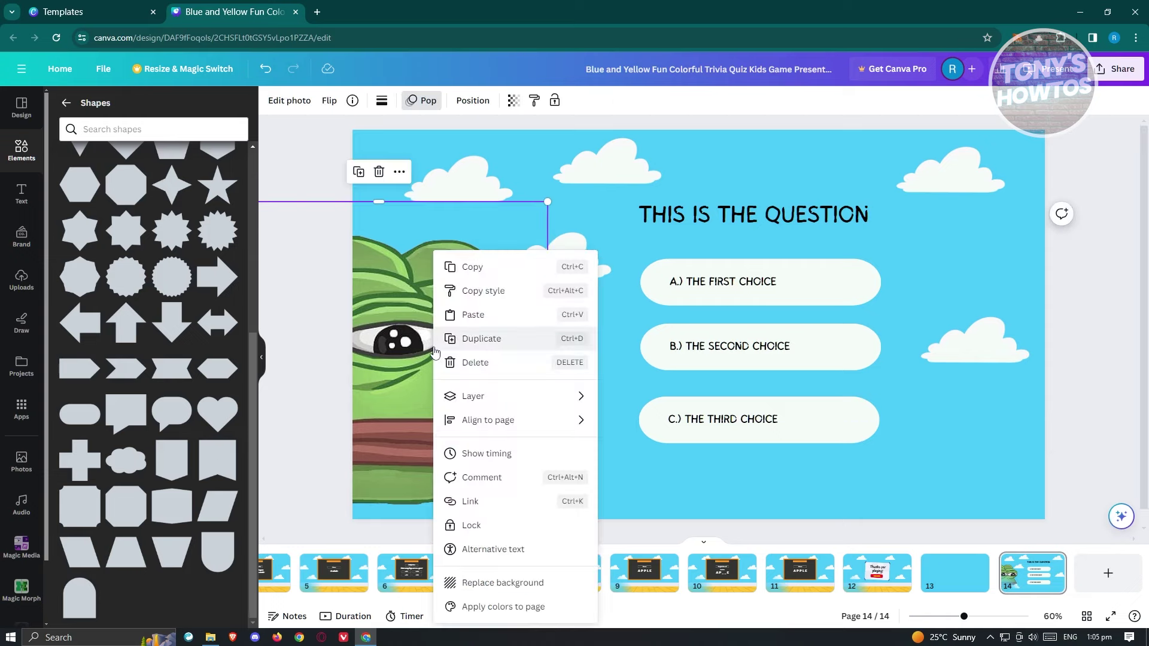
pyautogui.moveTo(533, 400)
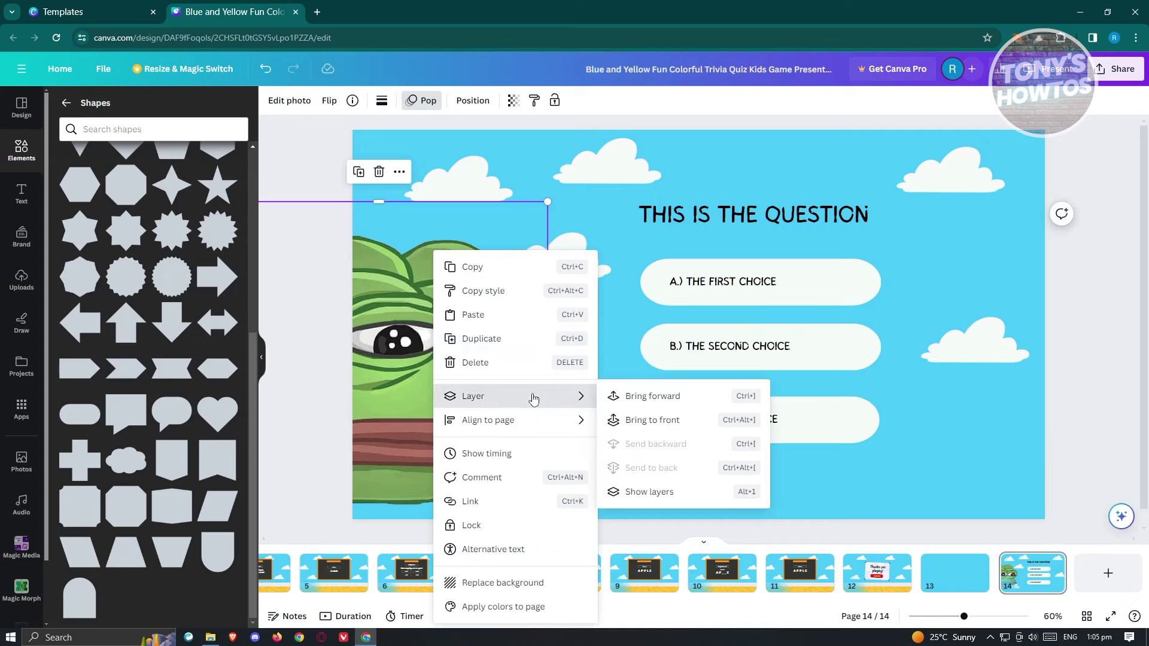
pyautogui.click(662, 396)
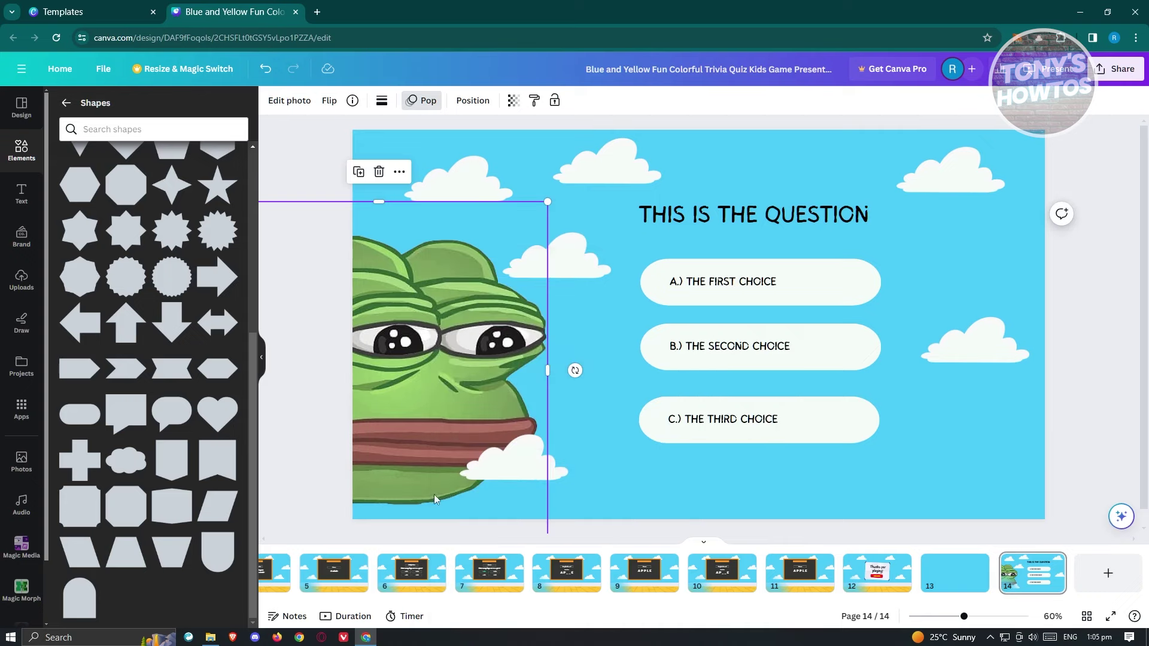
pyautogui.rightClick(478, 370)
pyautogui.moveTo(585, 396)
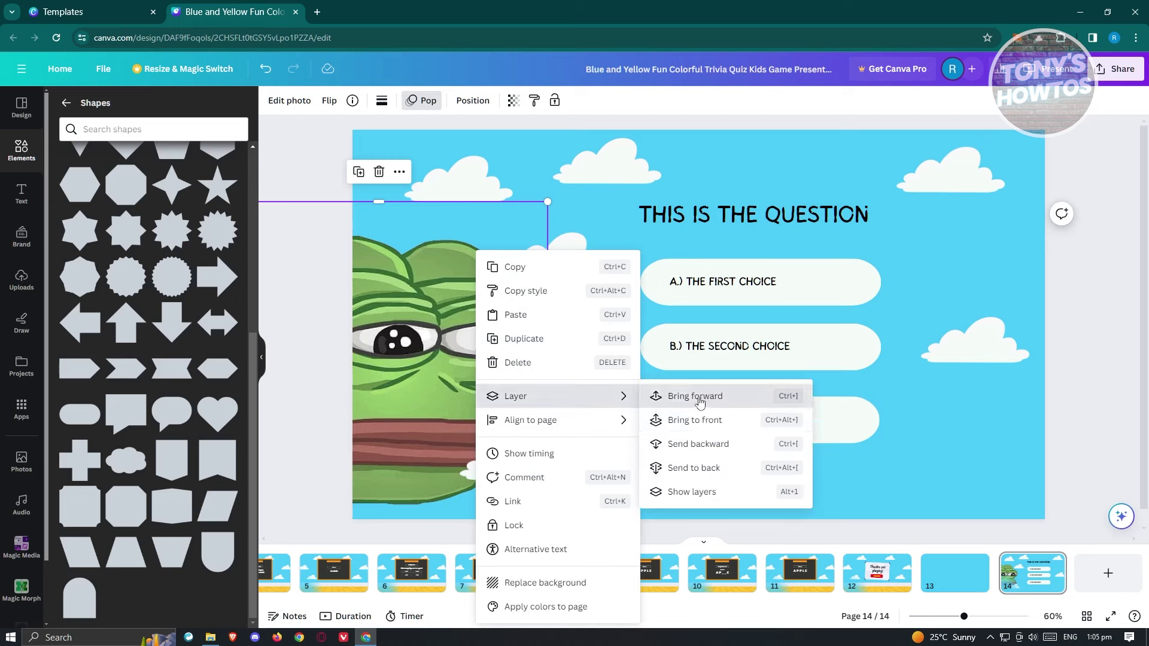
pyautogui.click(671, 493)
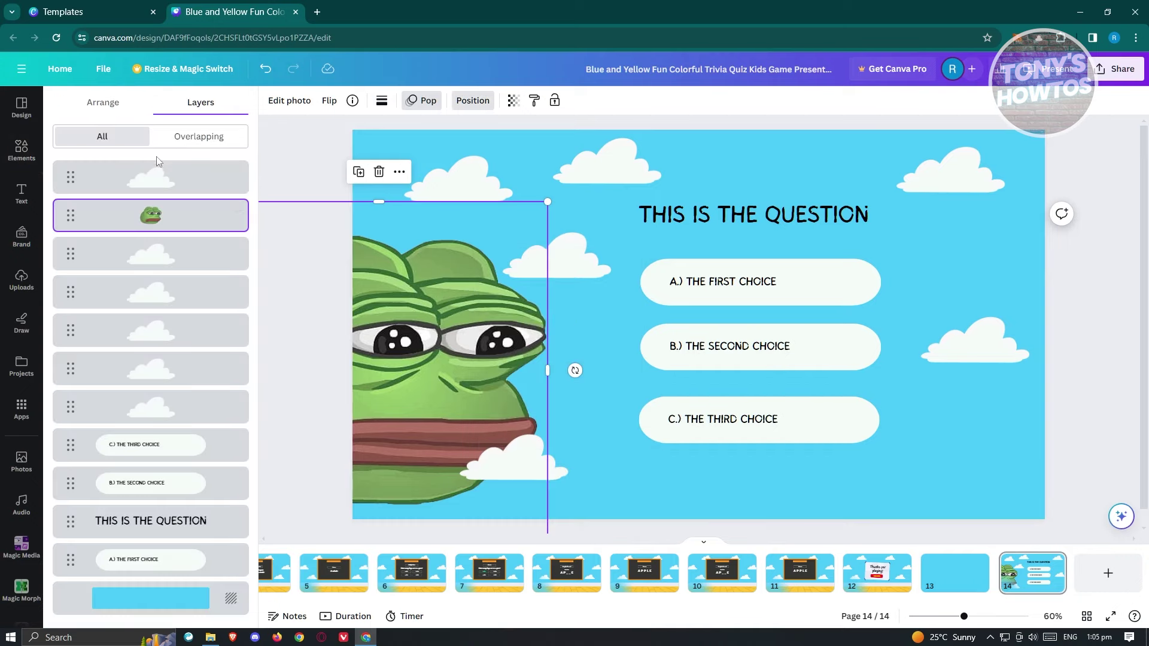
pyautogui.moveTo(188, 216); pyautogui.dragTo(188, 175)
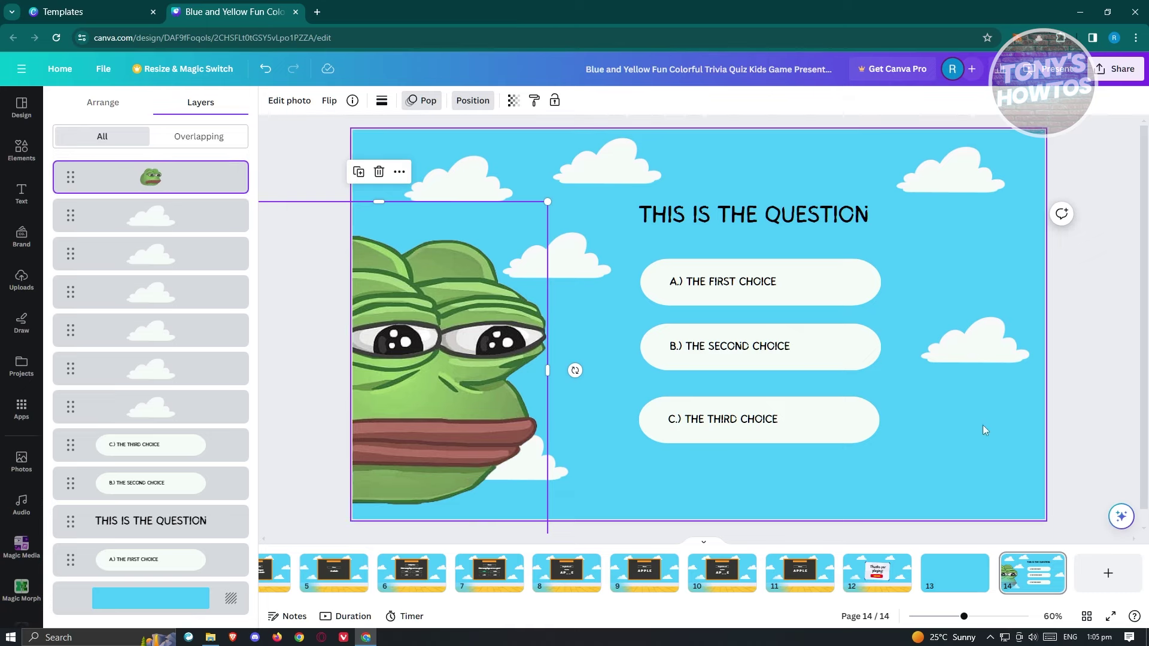
pyautogui.press('Escape')
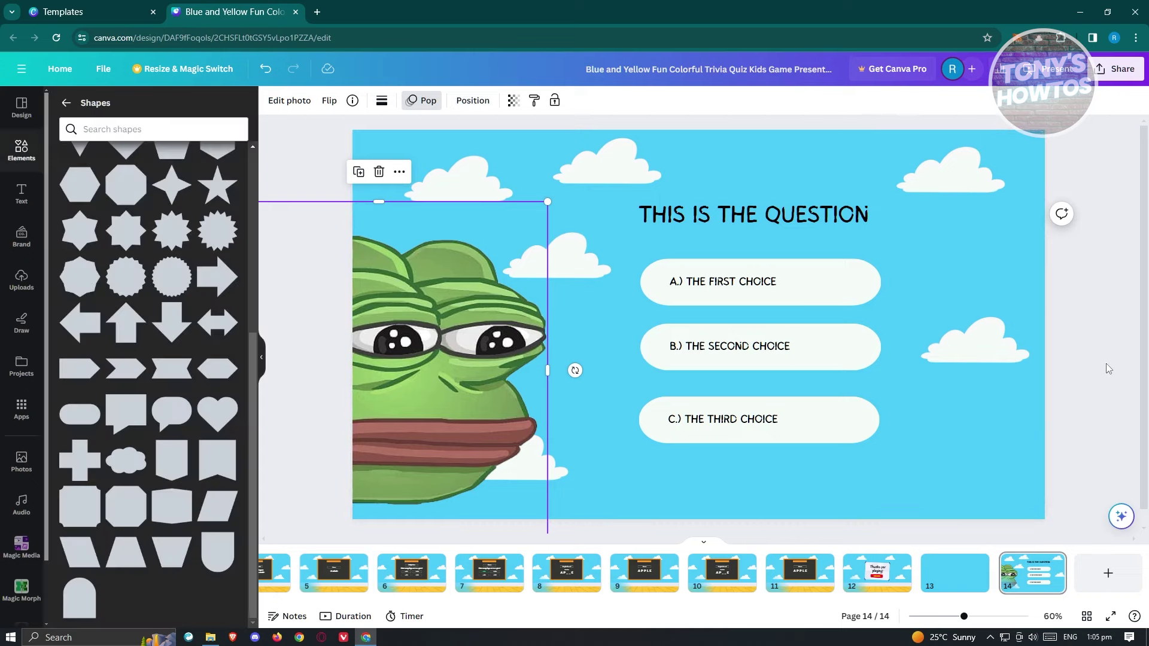
# Move the frog slide ahead of blank page 14 and delete the blank page
pyautogui.click(306, 159)
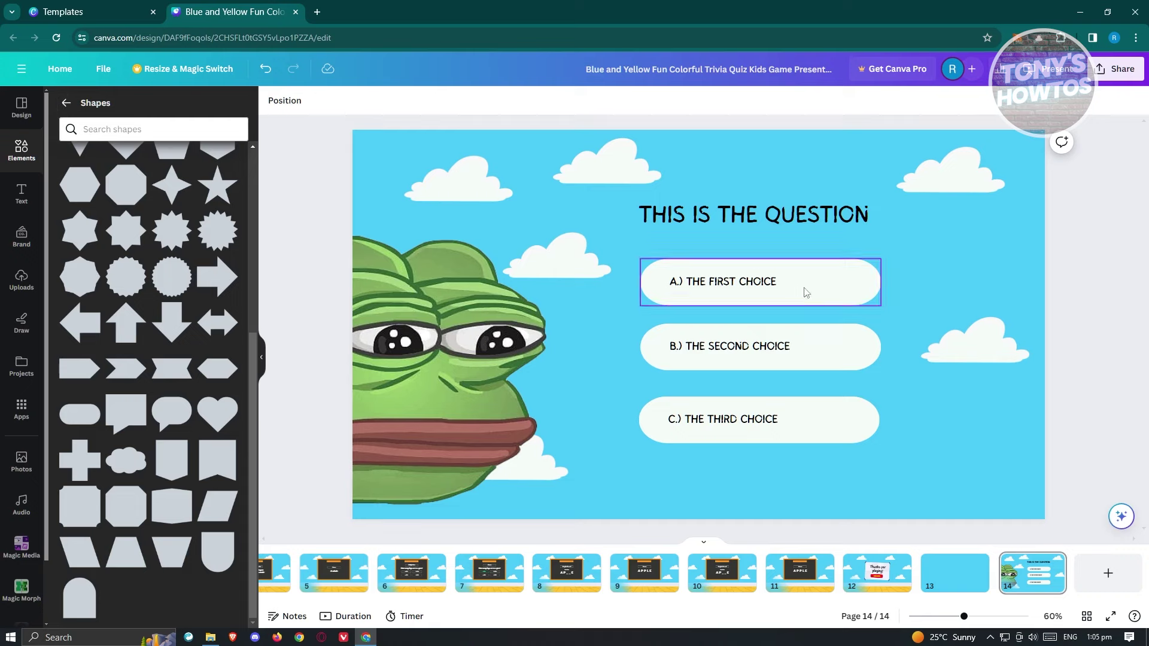
pyautogui.moveTo(993, 570); pyautogui.dragTo(868, 589)
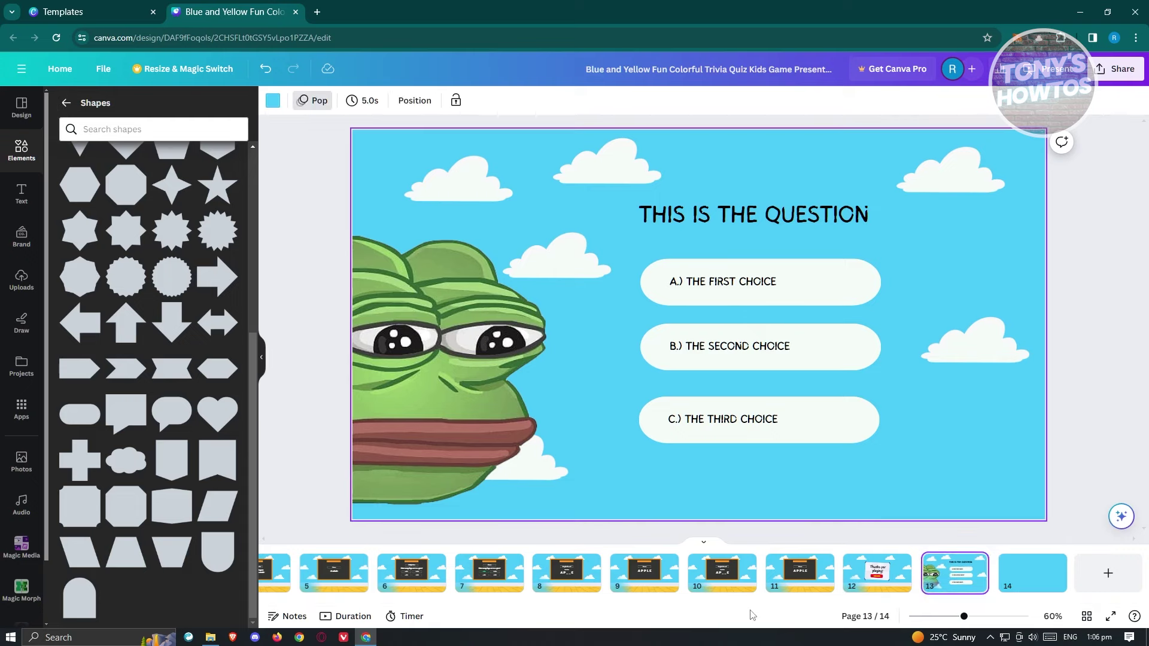
pyautogui.click(1034, 574)
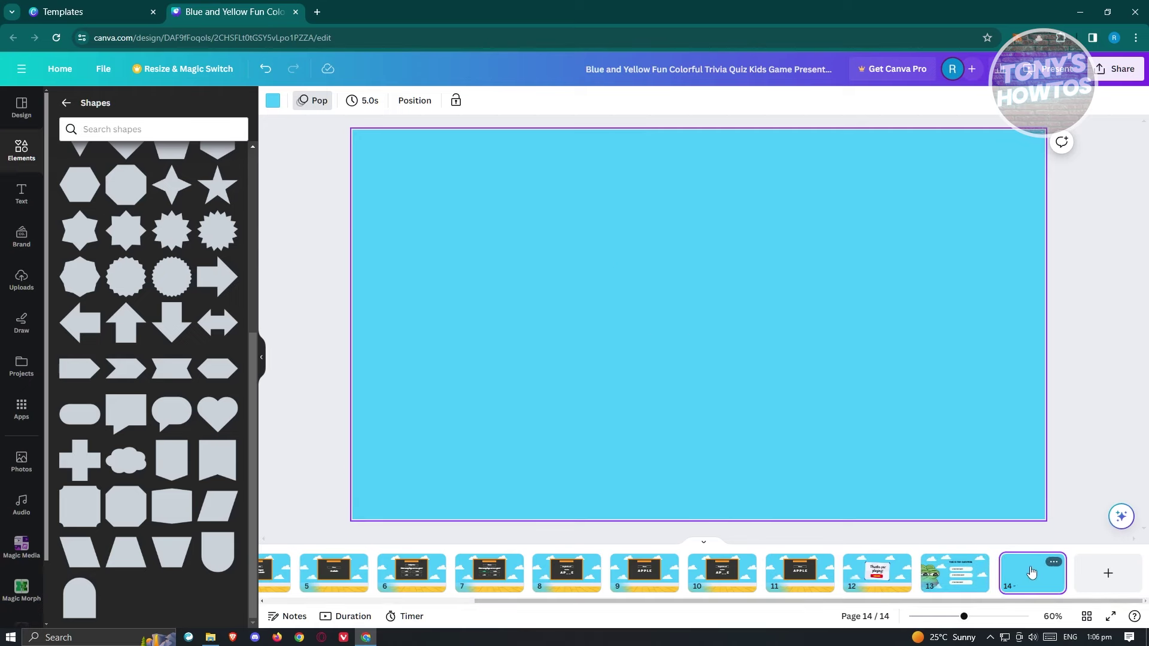
pyautogui.click(947, 569)
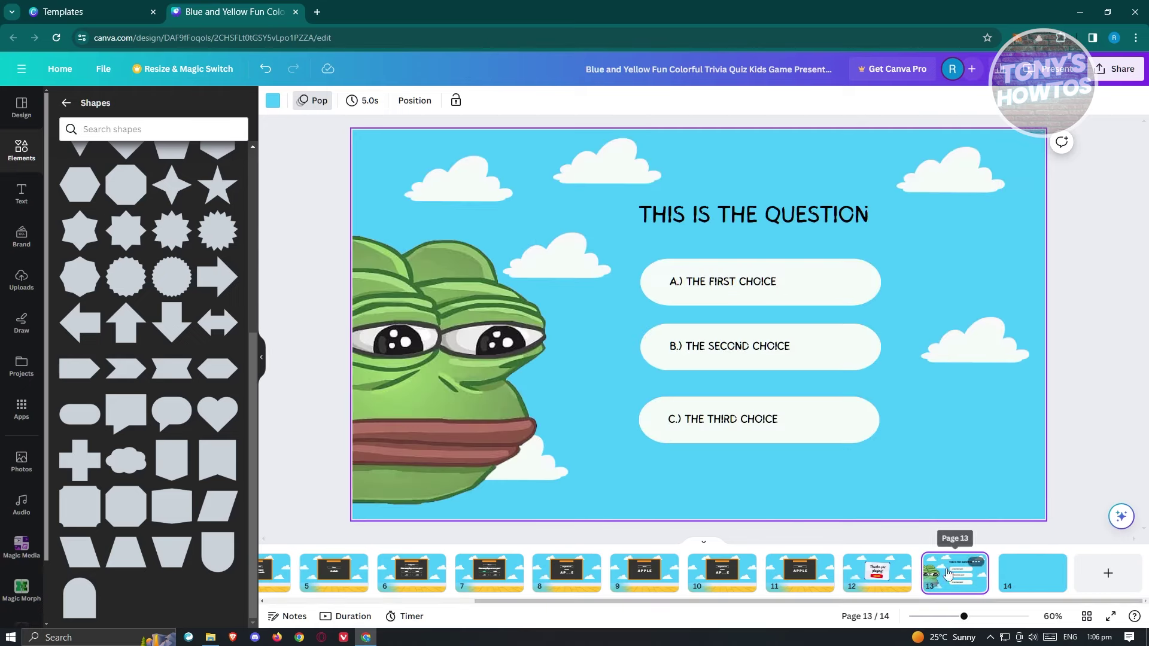
pyautogui.click(1054, 562)
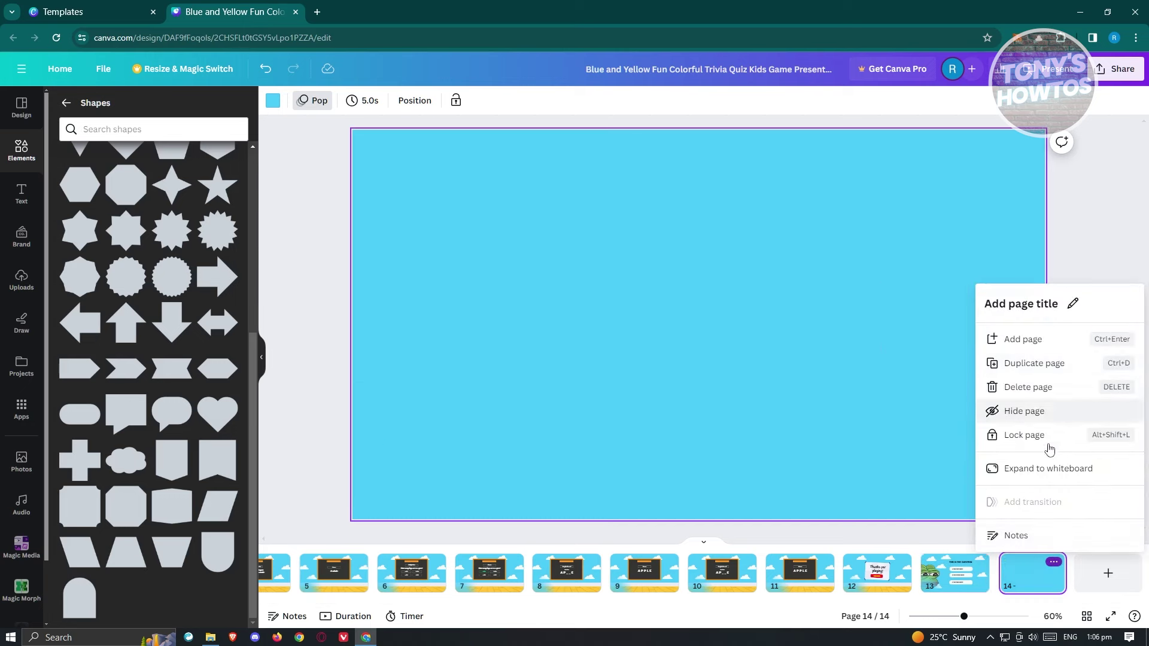
pyautogui.click(1028, 581)
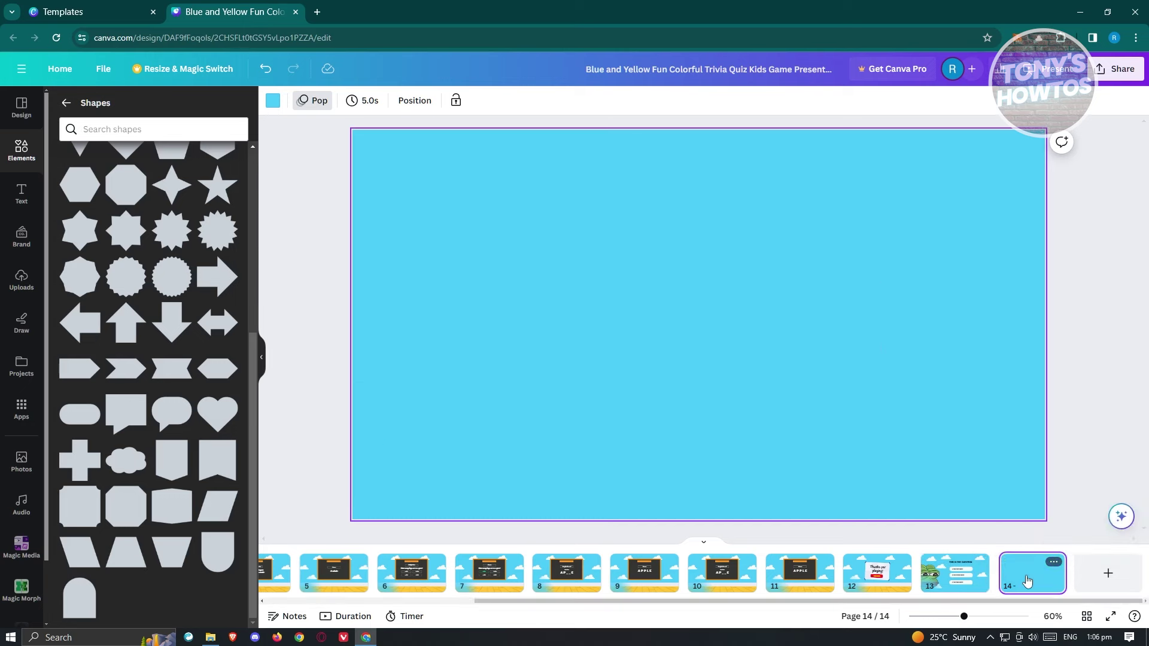
pyautogui.press('Delete')
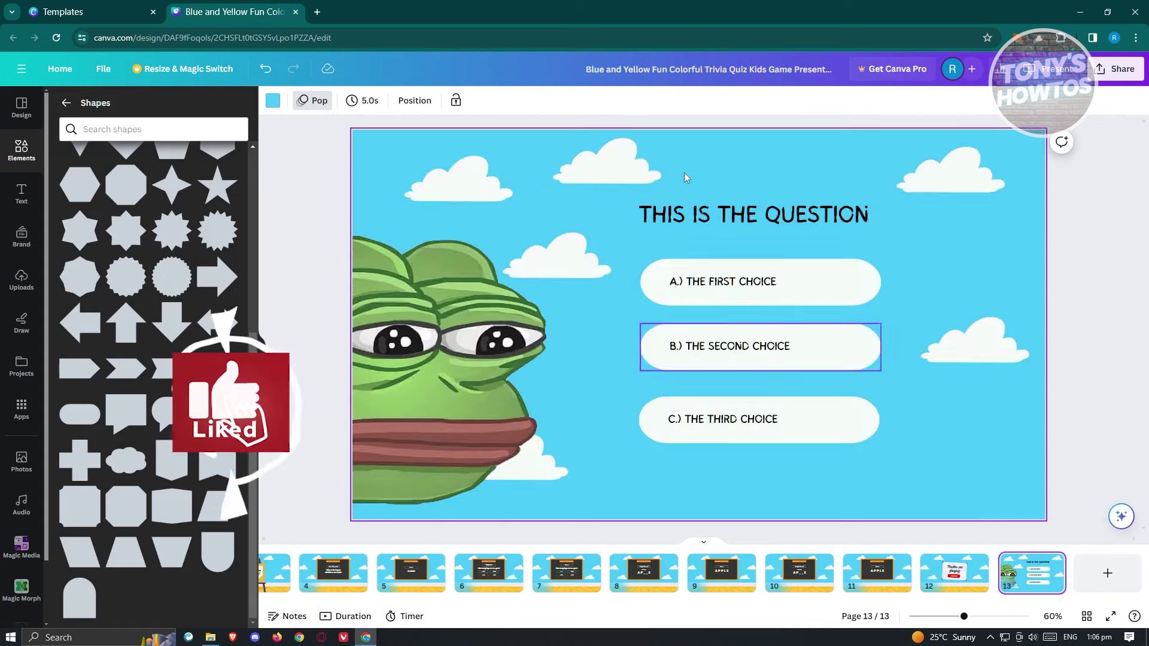
pyautogui.rightClick(1022, 576)
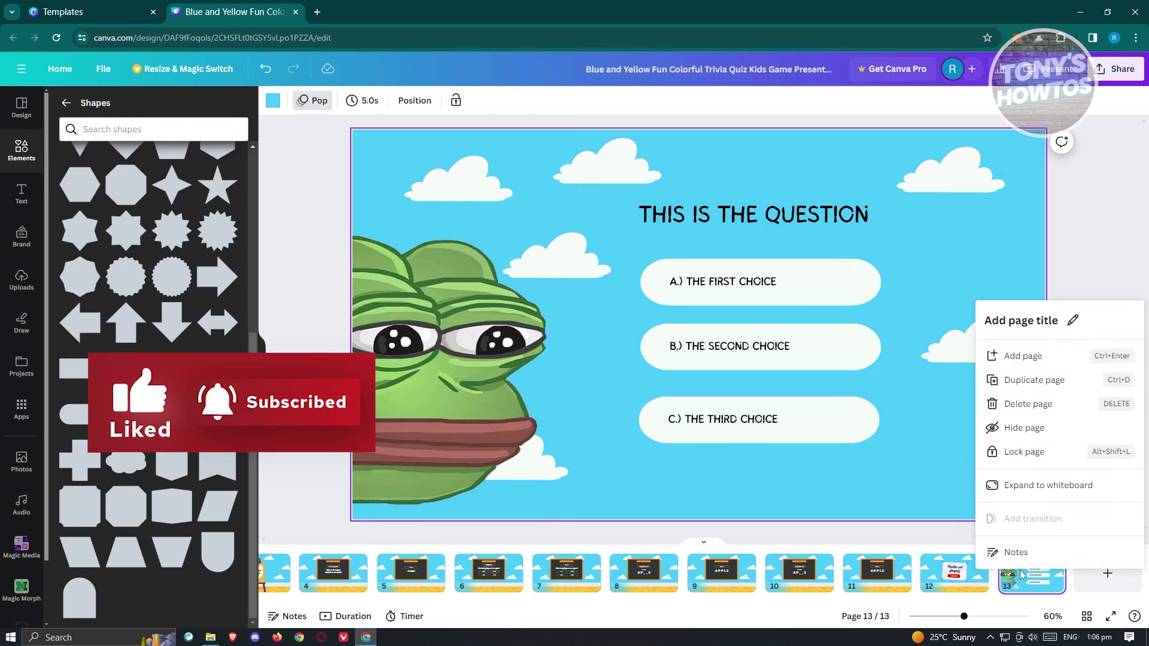
# Duplicate the frog slide as page 14 and fill its B.) THE SECOND CHOICE pill green
pyautogui.click(1050, 380)
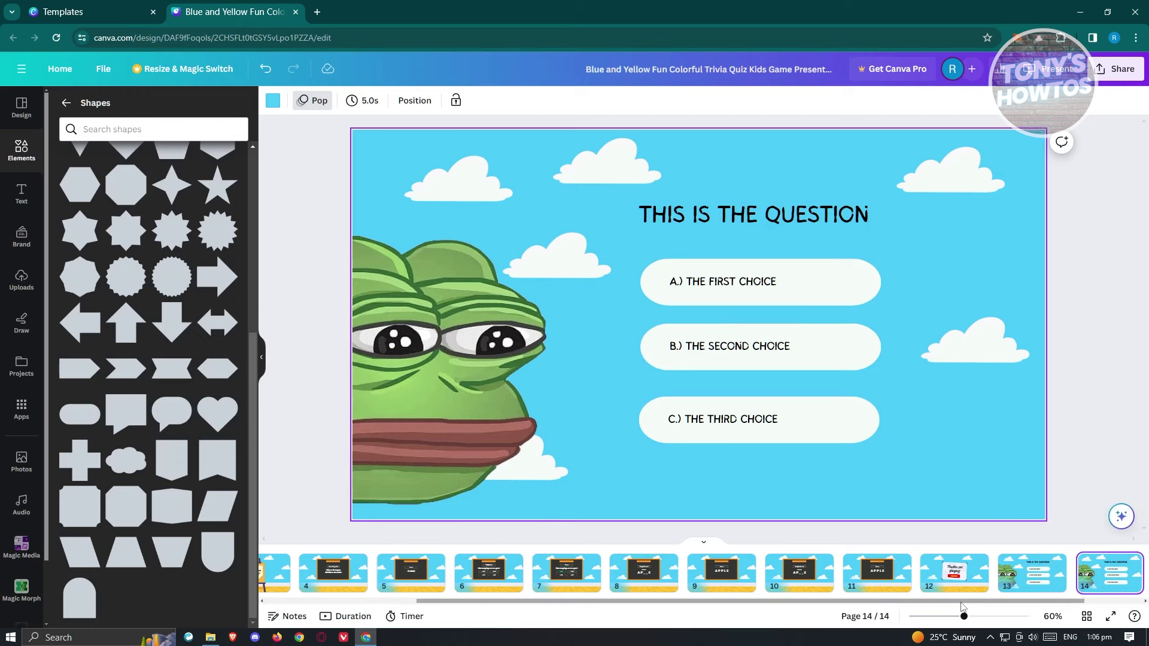
pyautogui.hscroll(2, 964, 604)
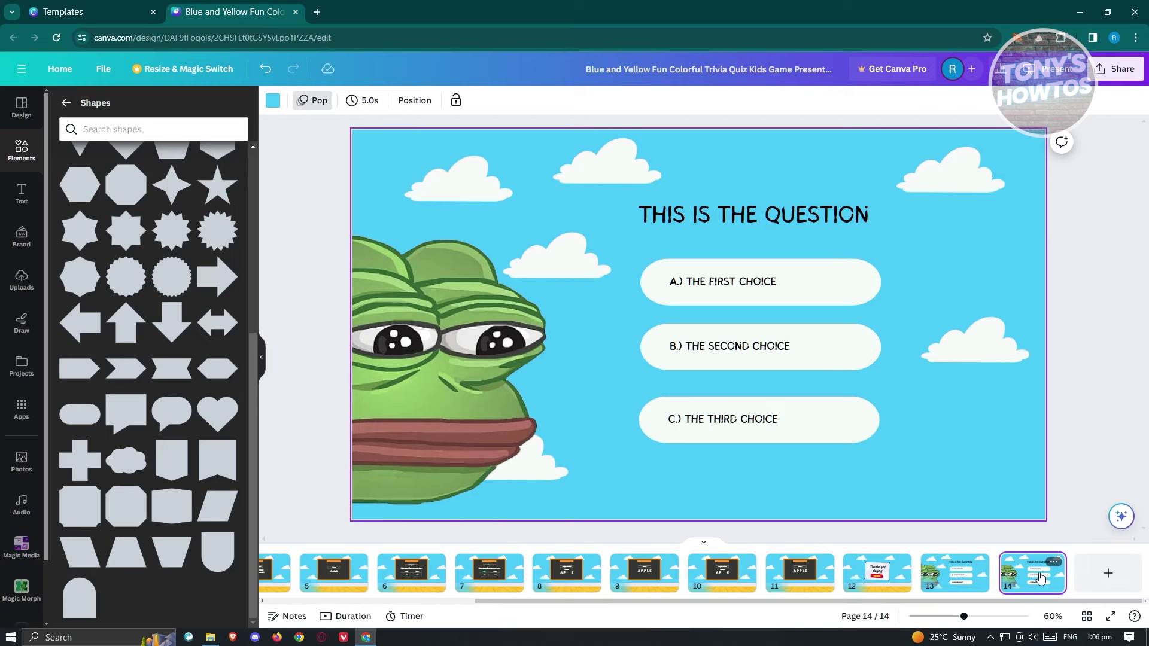
pyautogui.click(804, 365)
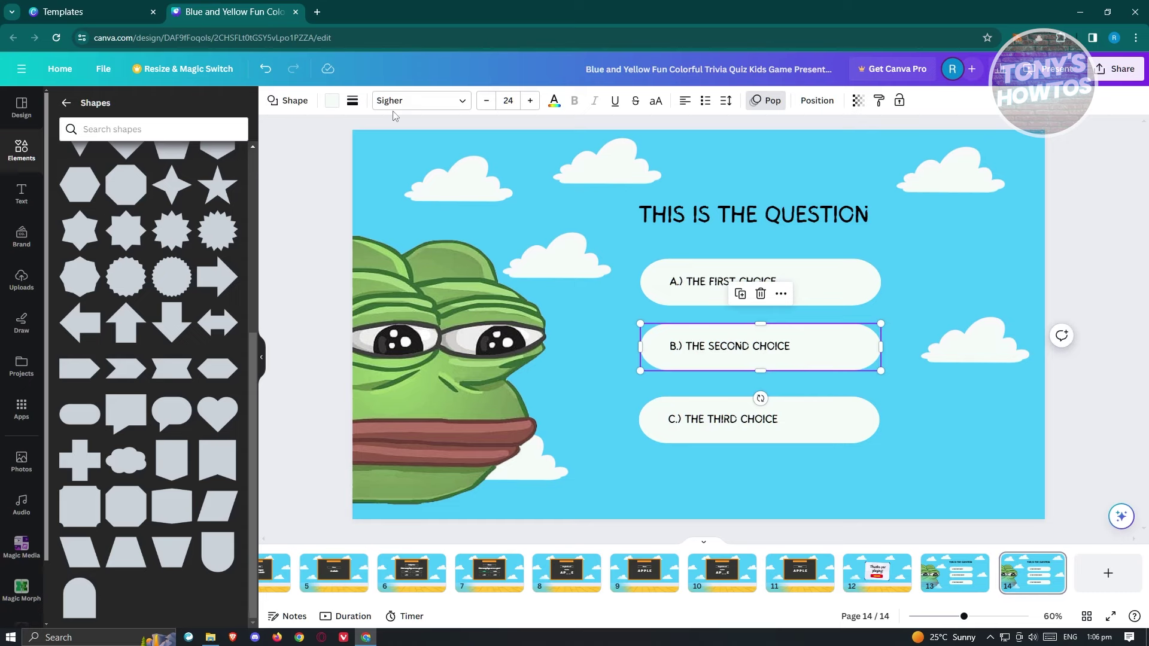
pyautogui.click(554, 101)
pyautogui.click(554, 101)
pyautogui.click(333, 102)
pyautogui.click(163, 173)
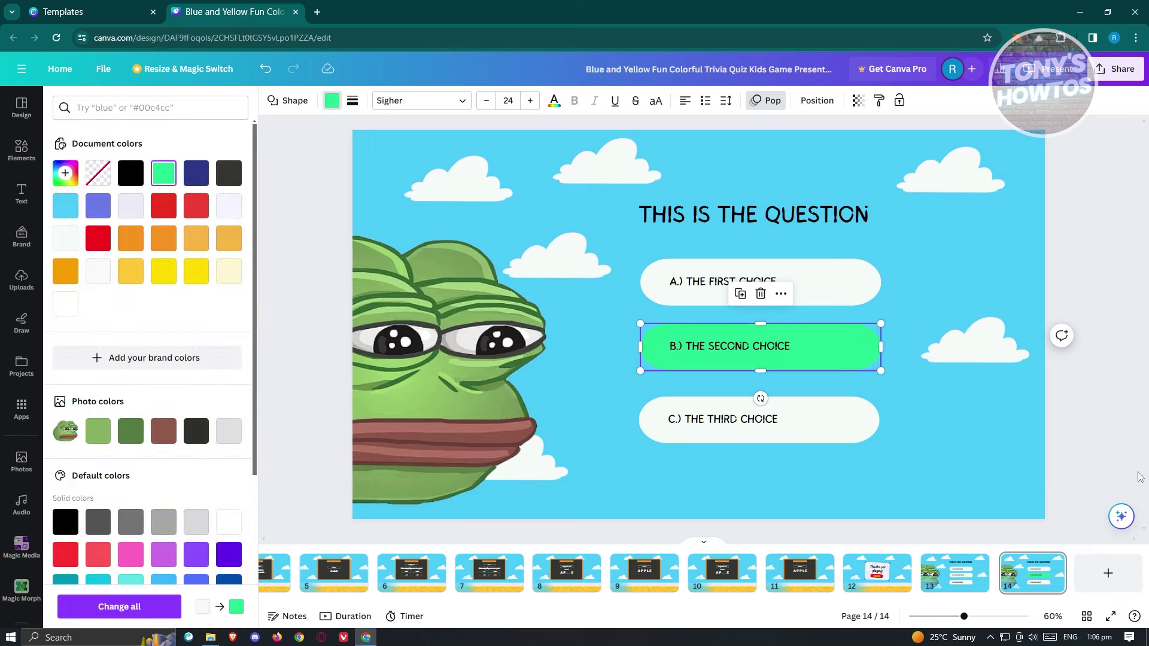
pyautogui.press('Escape')
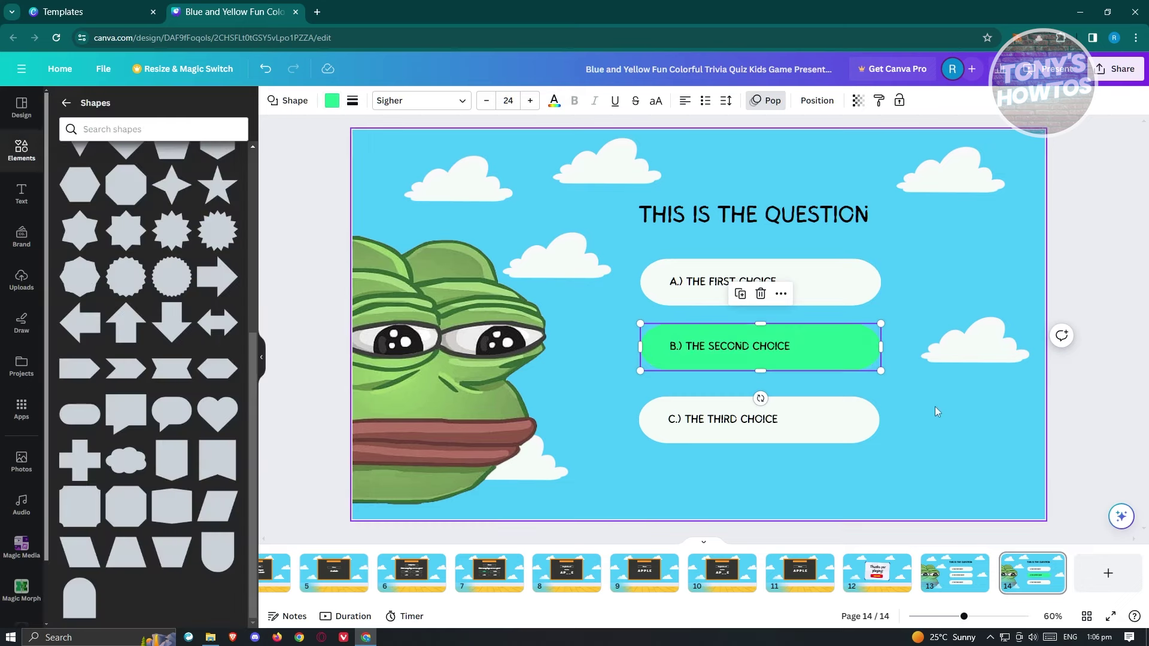
pyautogui.click(1085, 448)
pyautogui.click(1018, 584)
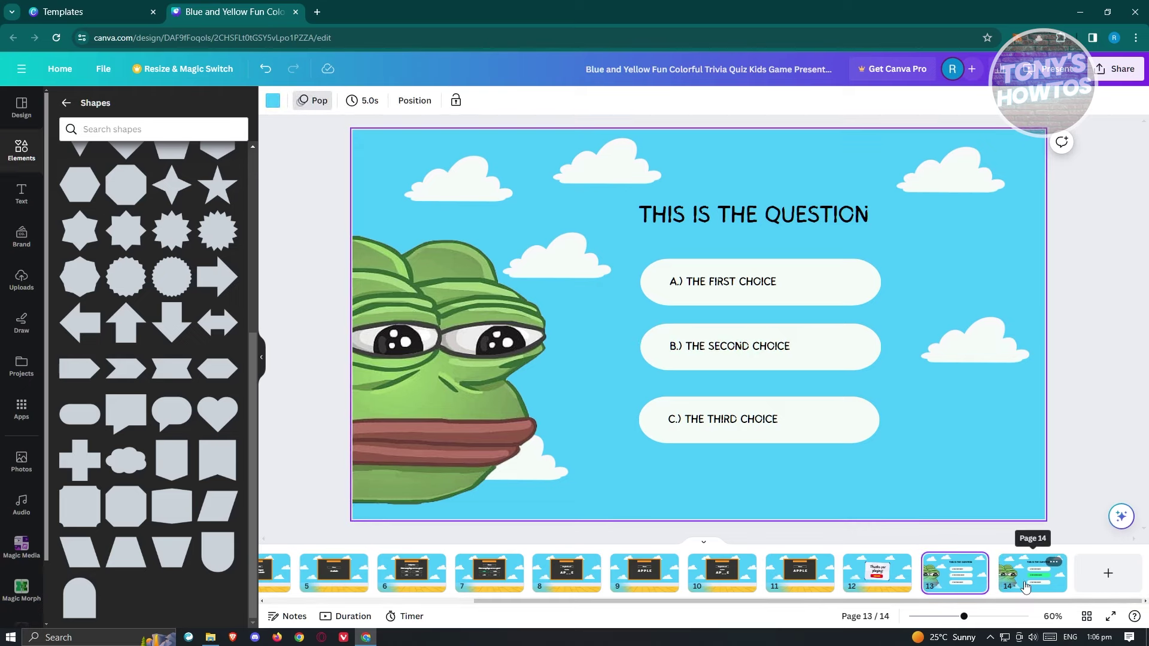